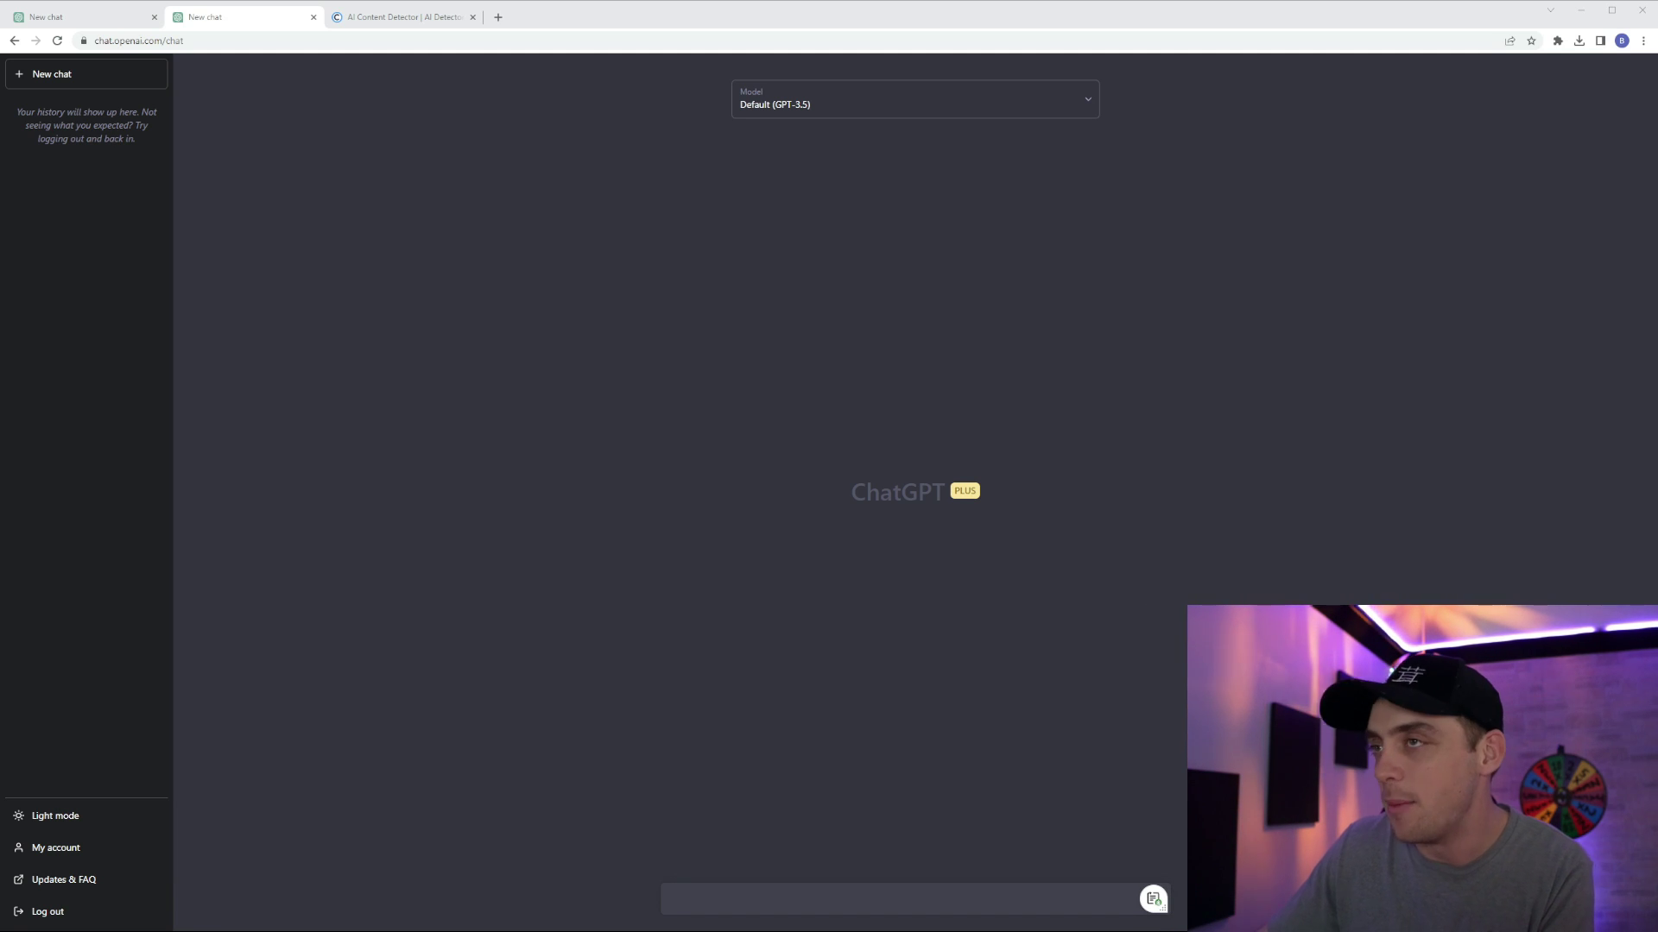
- Scan the original sports-drinks article in Copyleaks, which flags it as 96.2% likely AI
{"action": "key", "text": "ctrl+Tab"}
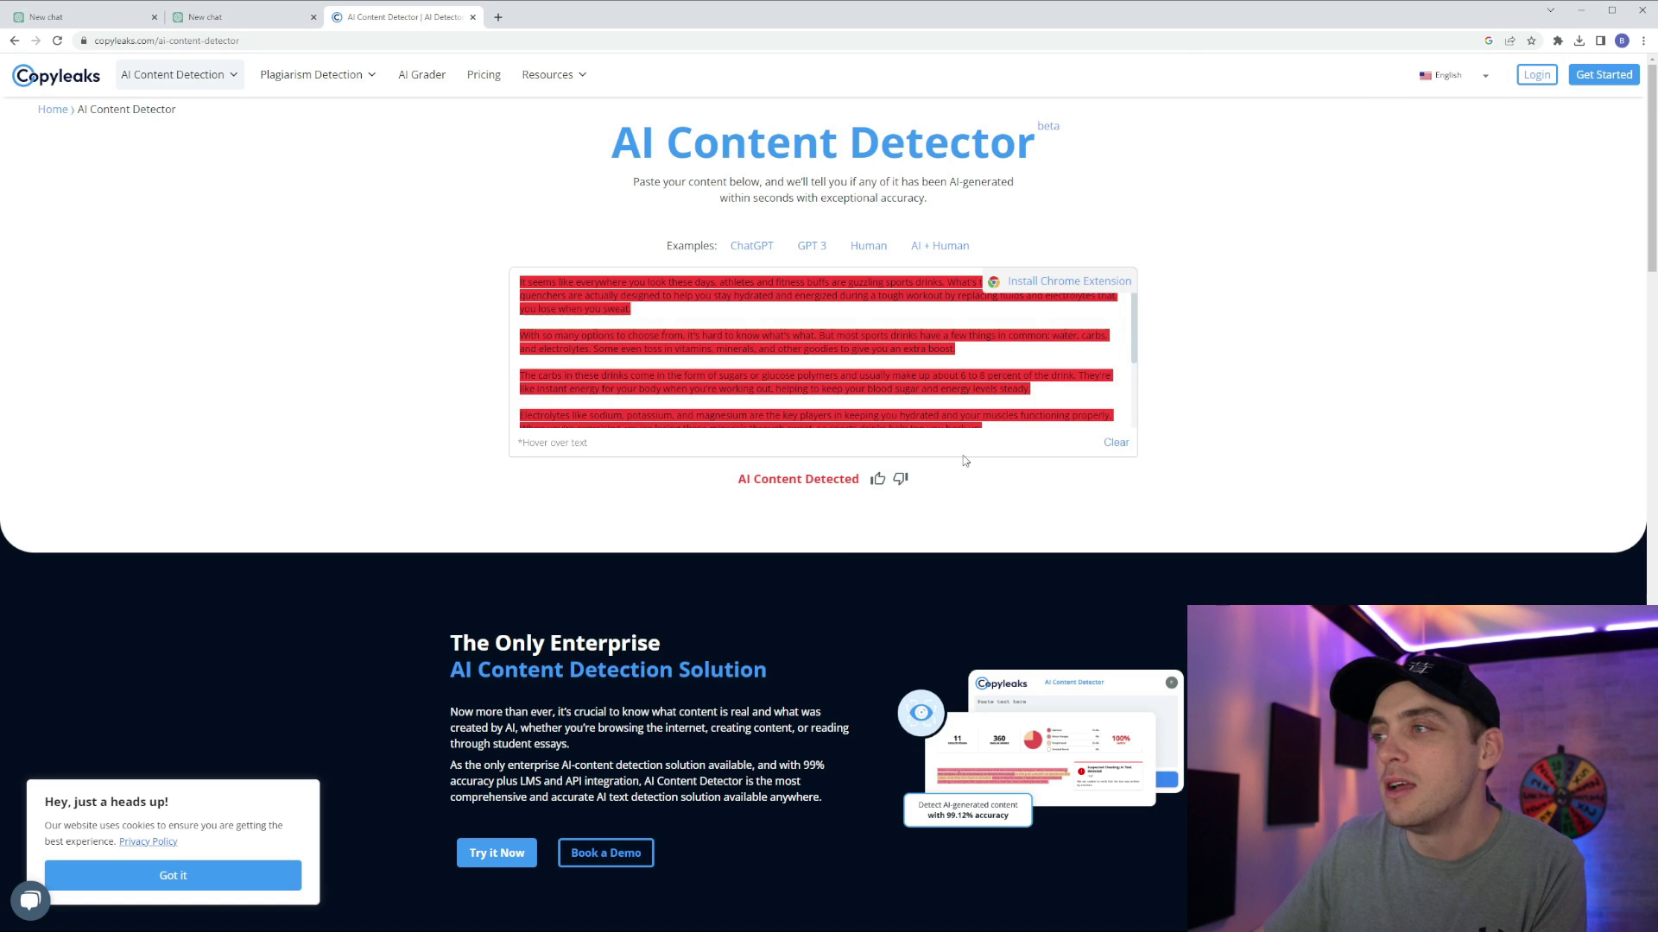
{"action": "left_click", "coordinate": [1116, 443]}
{"action": "key", "text": "ctrl+v"}
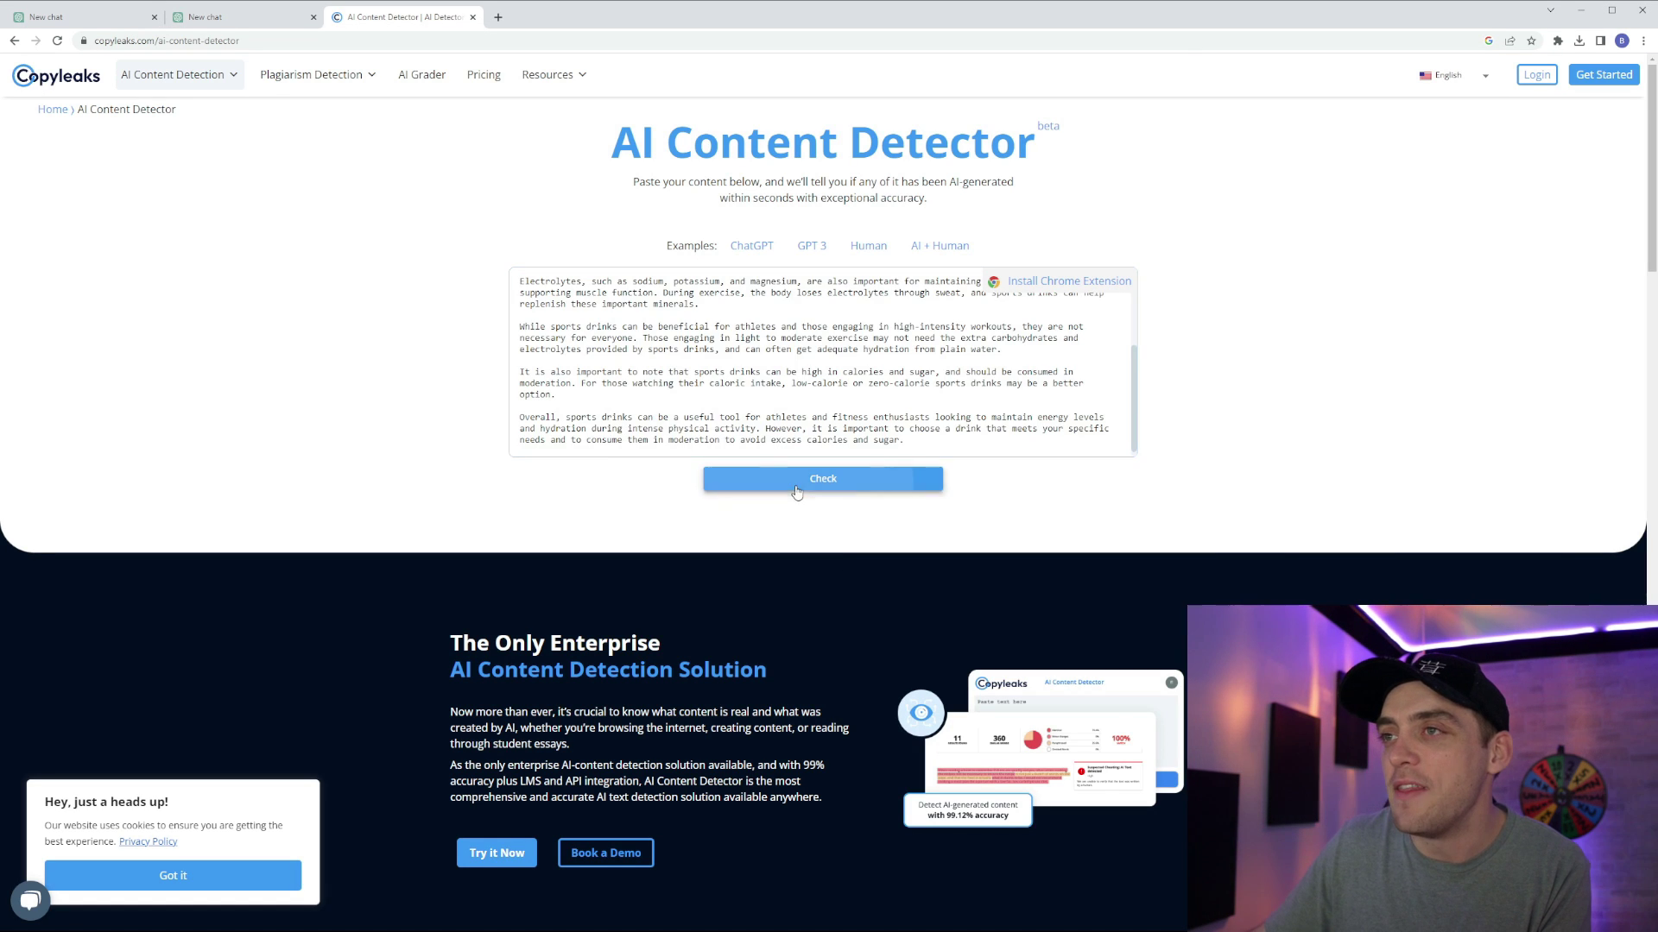
{"action": "left_click", "coordinate": [793, 489]}
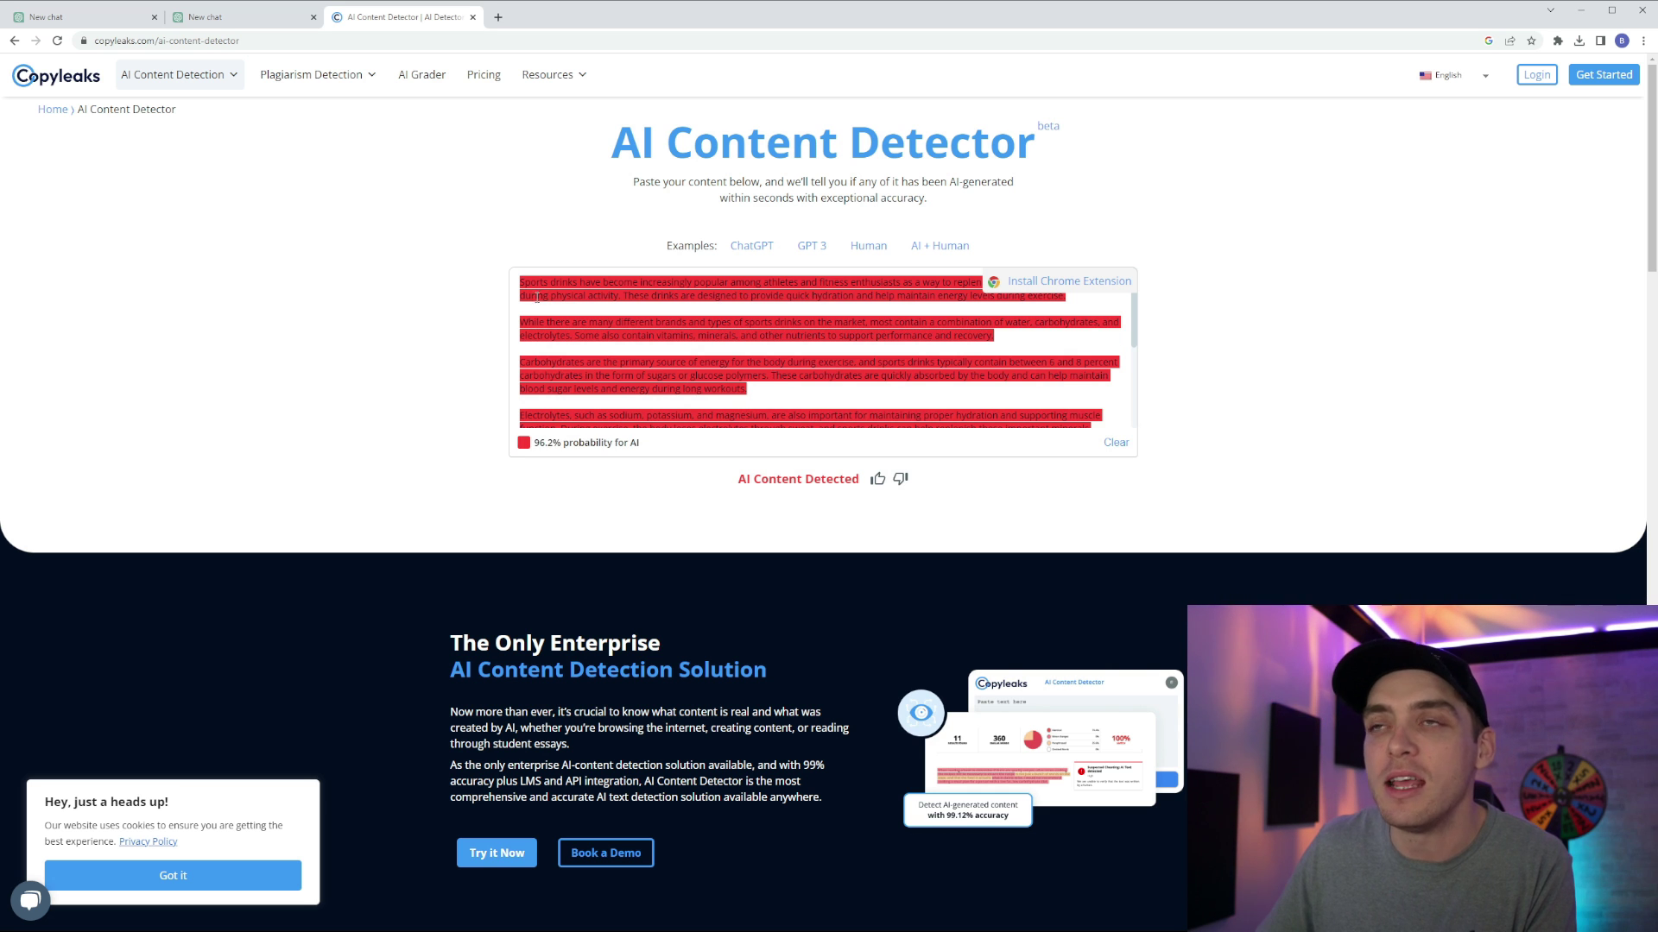
- In the empty ChatGPT chat, keep the Default (GPT-3.5) model selected
{"action": "left_click", "coordinate": [216, 19]}
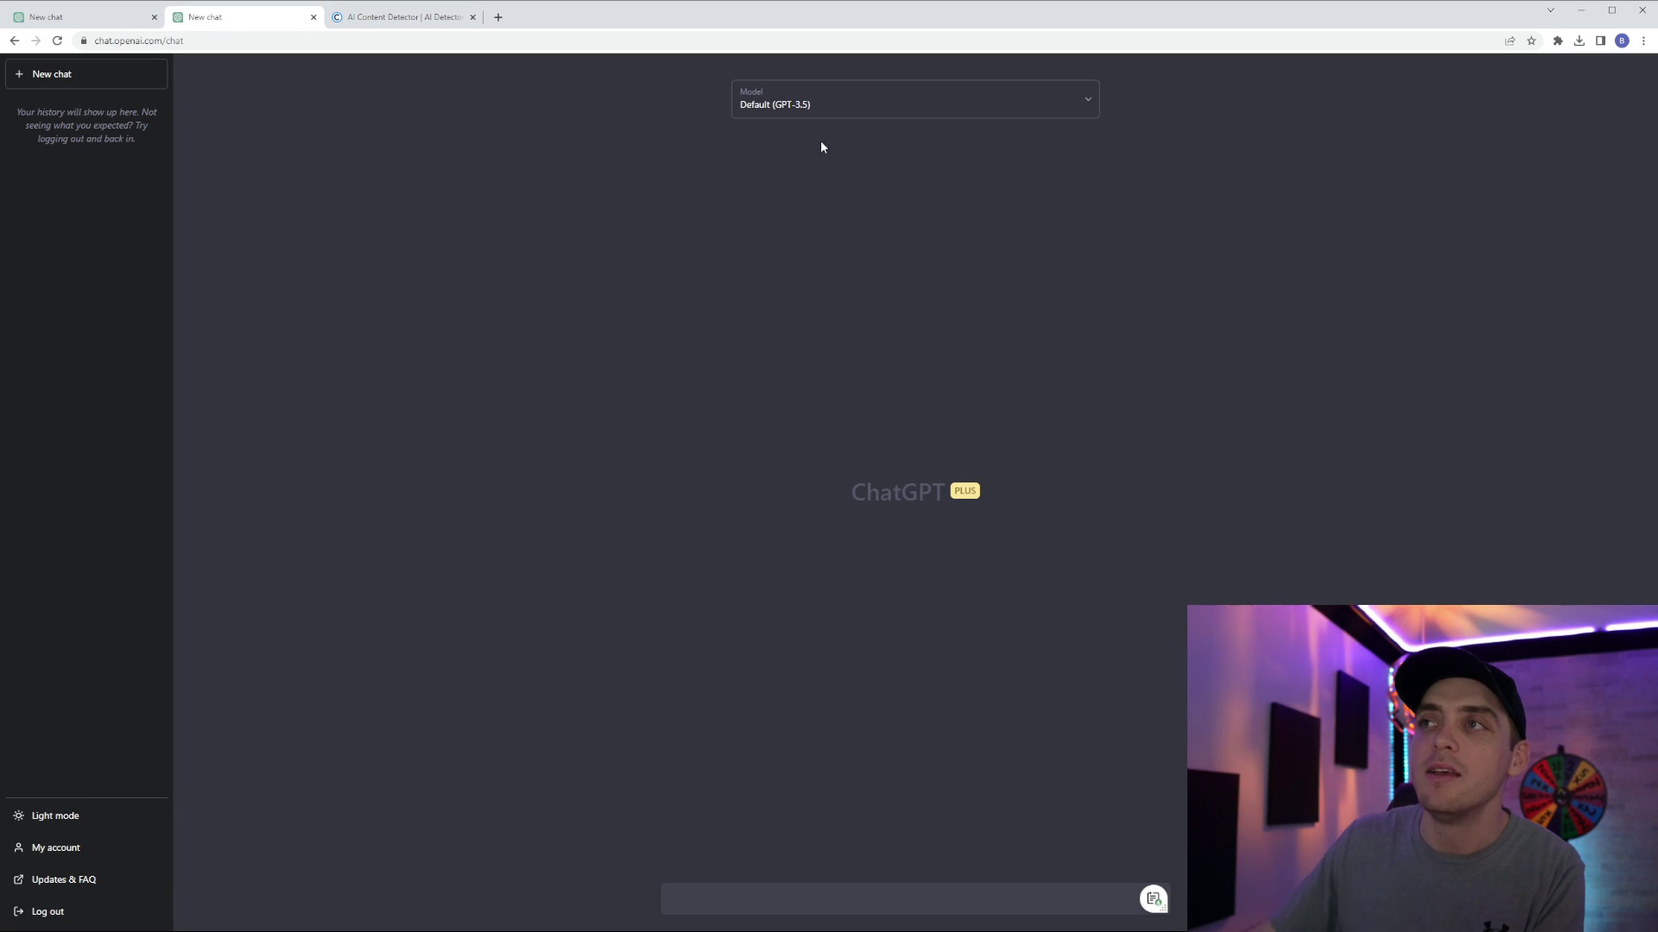
{"action": "left_click", "coordinate": [791, 102]}
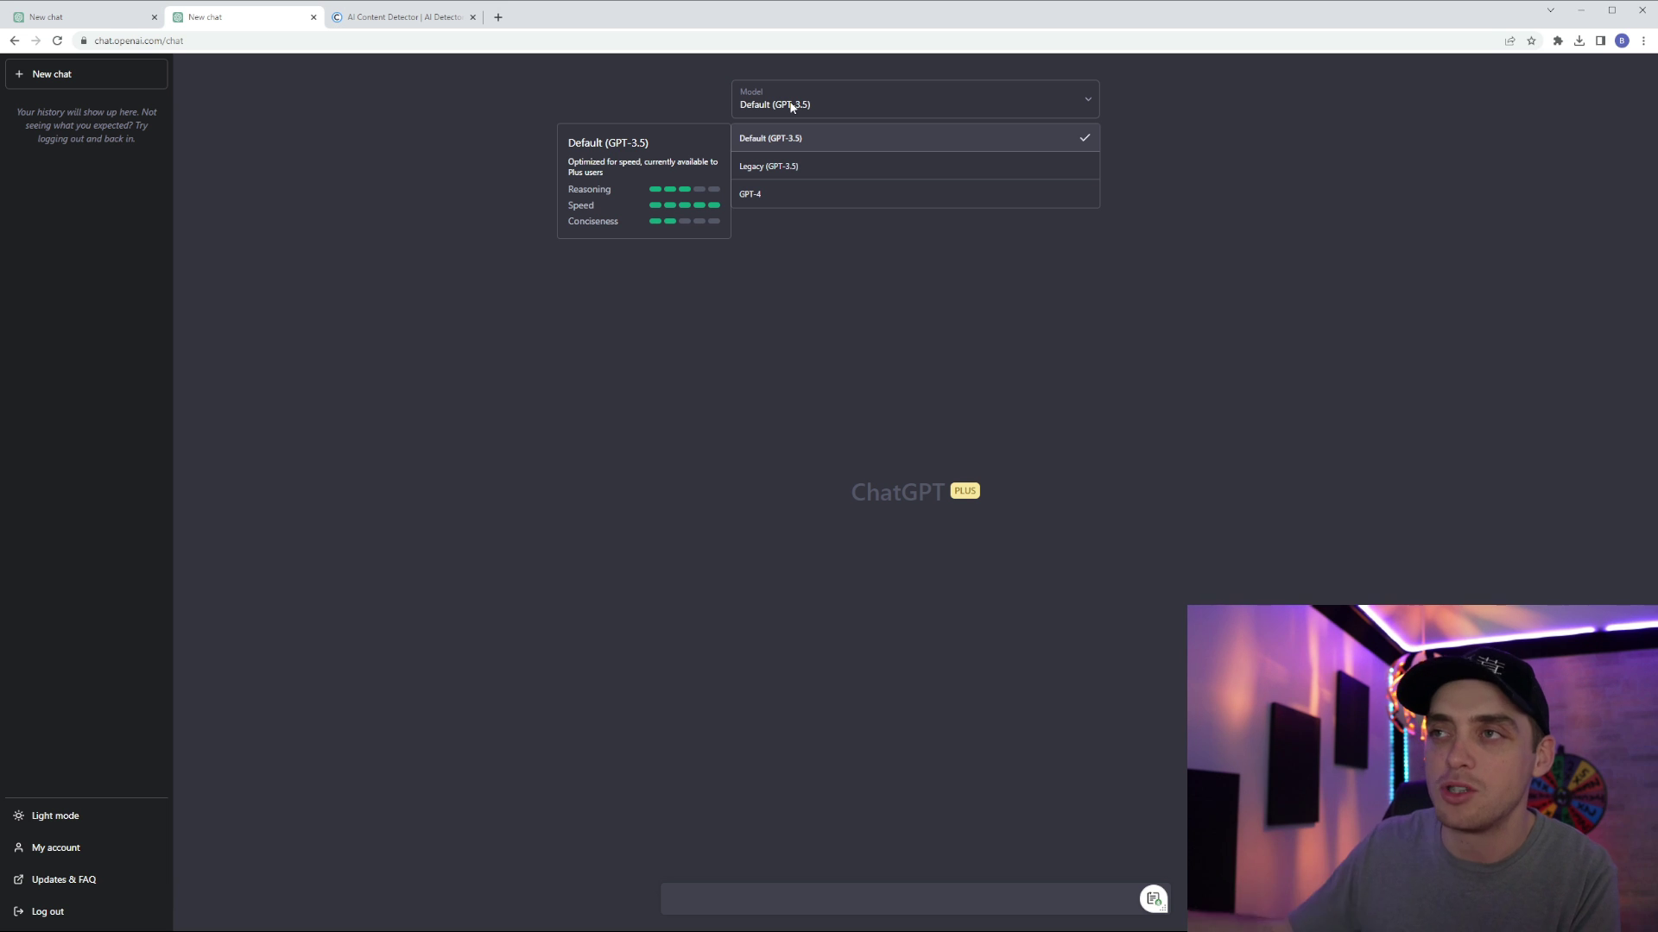
{"action": "left_click", "coordinate": [782, 835]}
- Send 'Make this sound human:' followed by the pasted sports-drinks article
{"action": "left_click", "coordinate": [771, 890]}
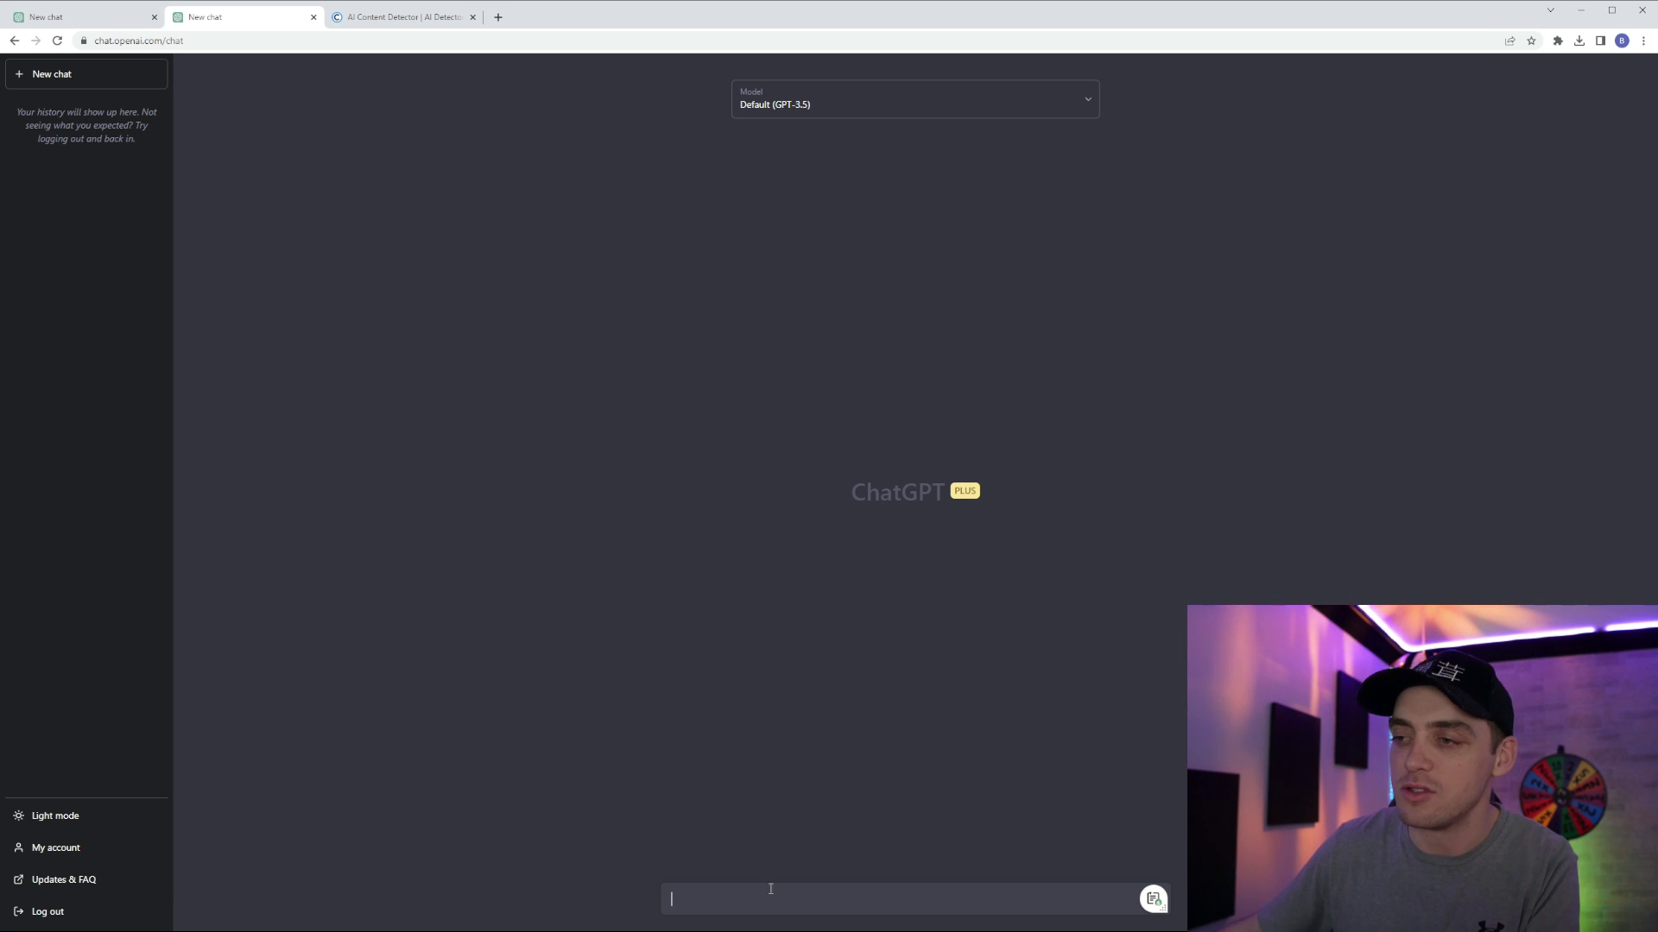
{"action": "type", "text": "Make this souiun"}
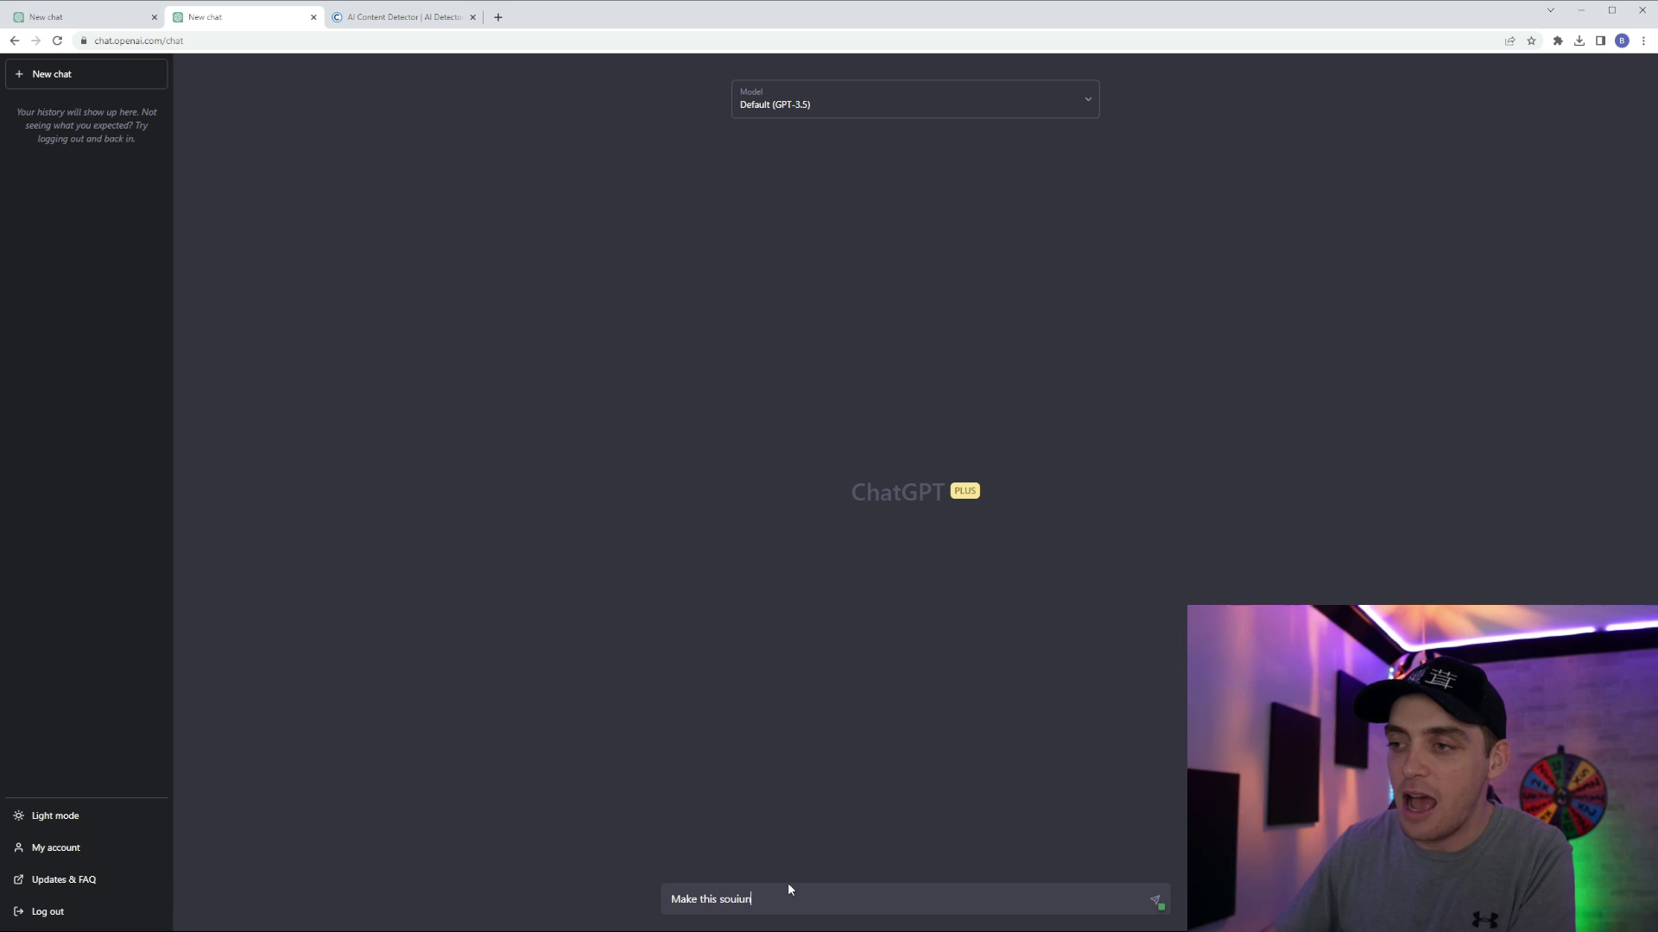
{"action": "type", "text": "d"}
{"action": "key", "text": "BackSpace"}
{"action": "key", "text": "BackSpace"}
{"action": "key", "text": "BackSpace"}
{"action": "key", "text": "BackSpace"}
{"action": "key", "text": "BackSpace"}
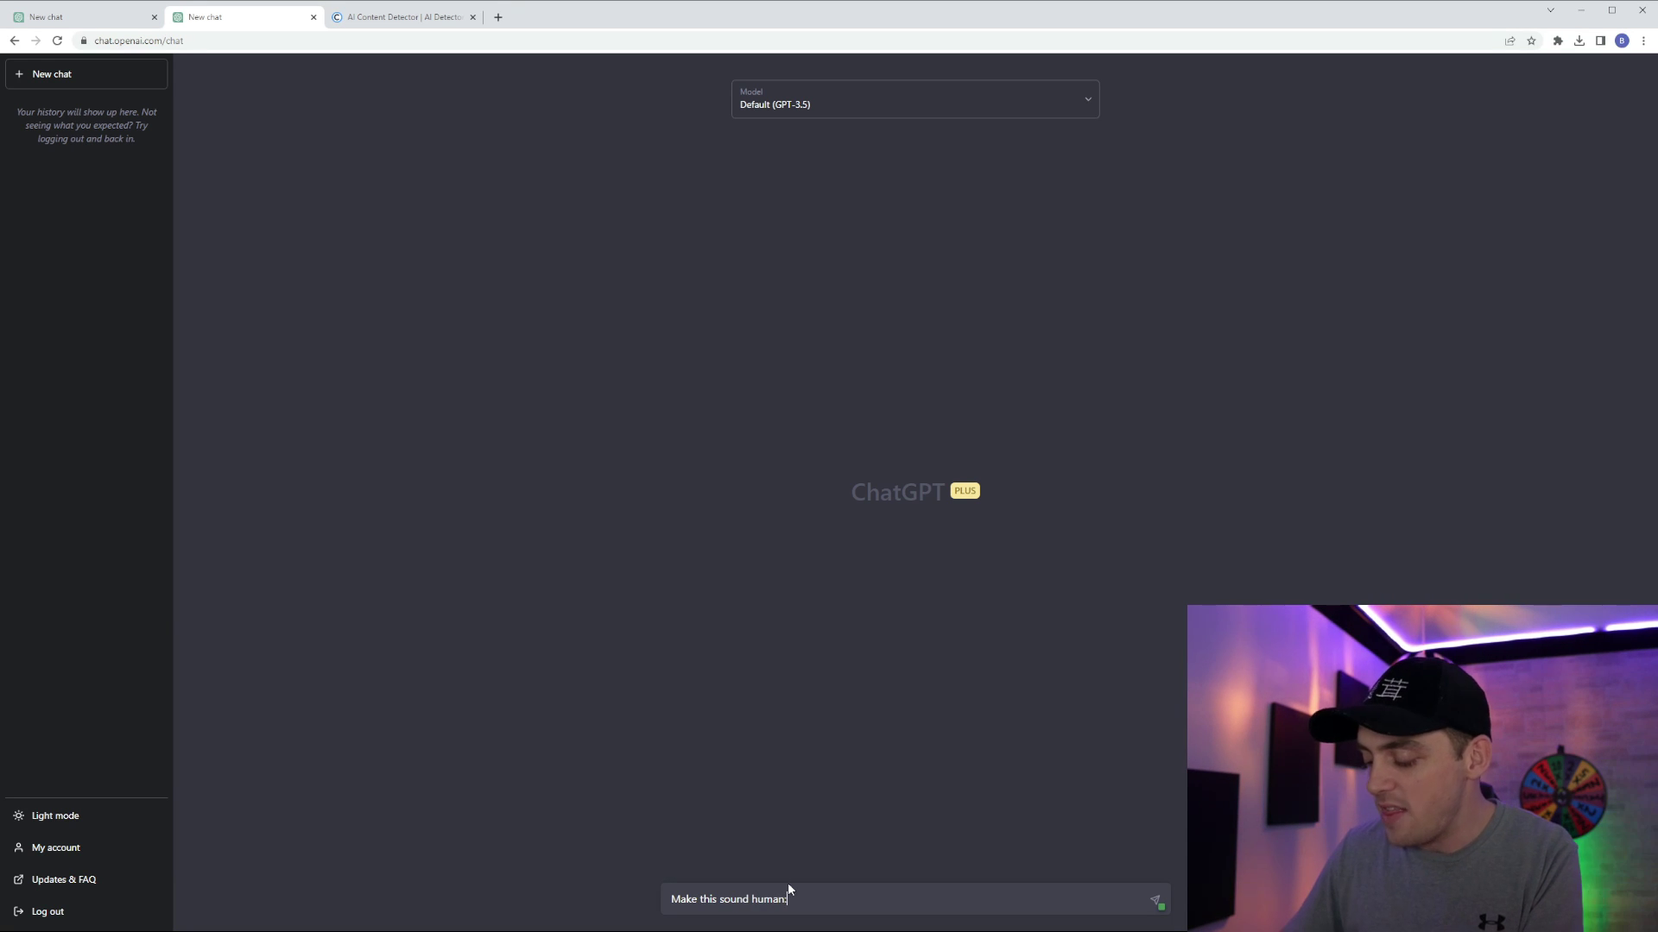
{"action": "type", "text": "und human:"}
{"action": "key", "text": "shift+Return"}
{"action": "key", "text": "ctrl+v"}
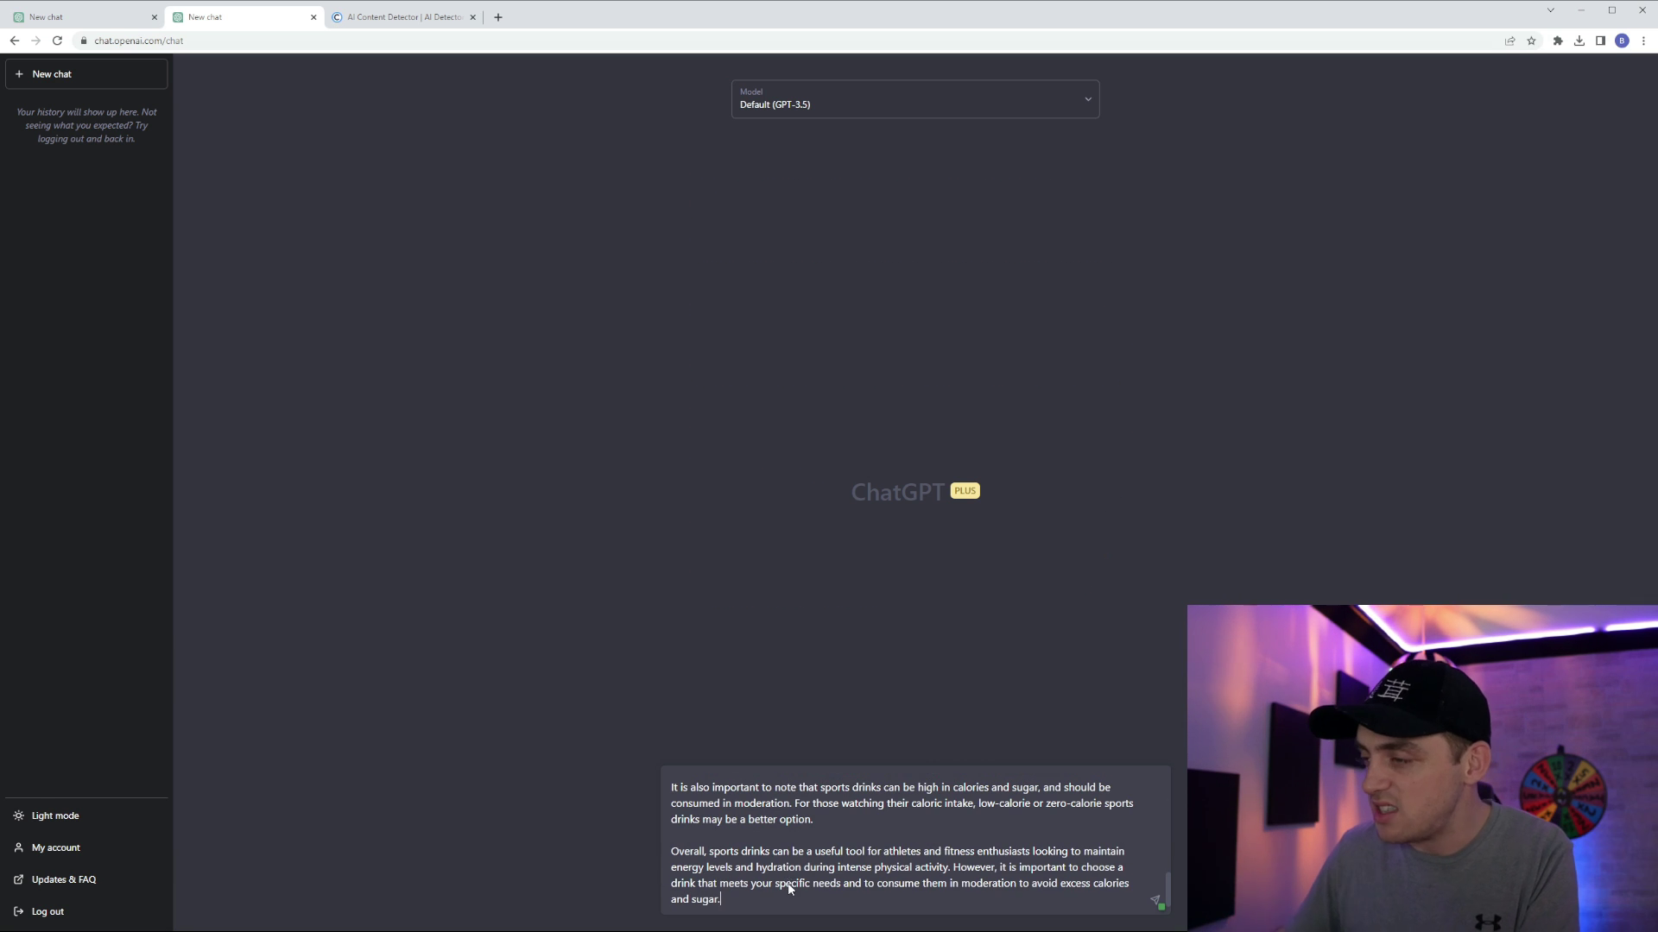
{"action": "key", "text": "Return"}
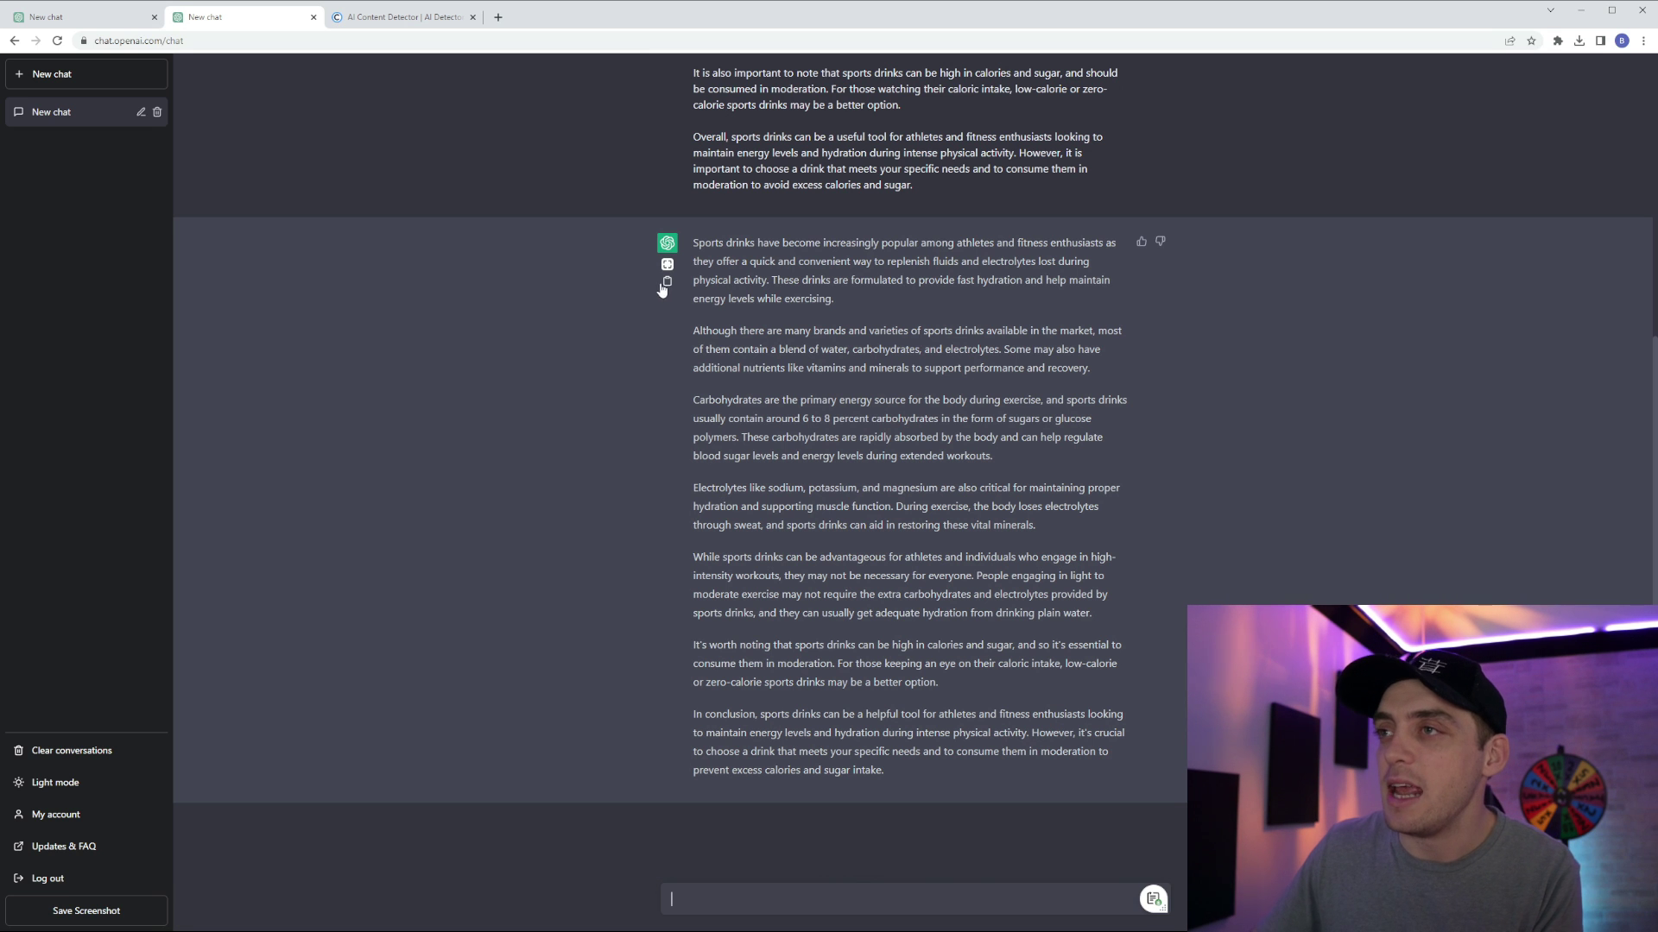
- Check the copied GPT-3.5 rewrite in Copyleaks (still 92.1% AI), then return to the GPT-4 chat
{"action": "left_click", "coordinate": [662, 288]}
{"action": "key", "text": "ctrl+Tab"}
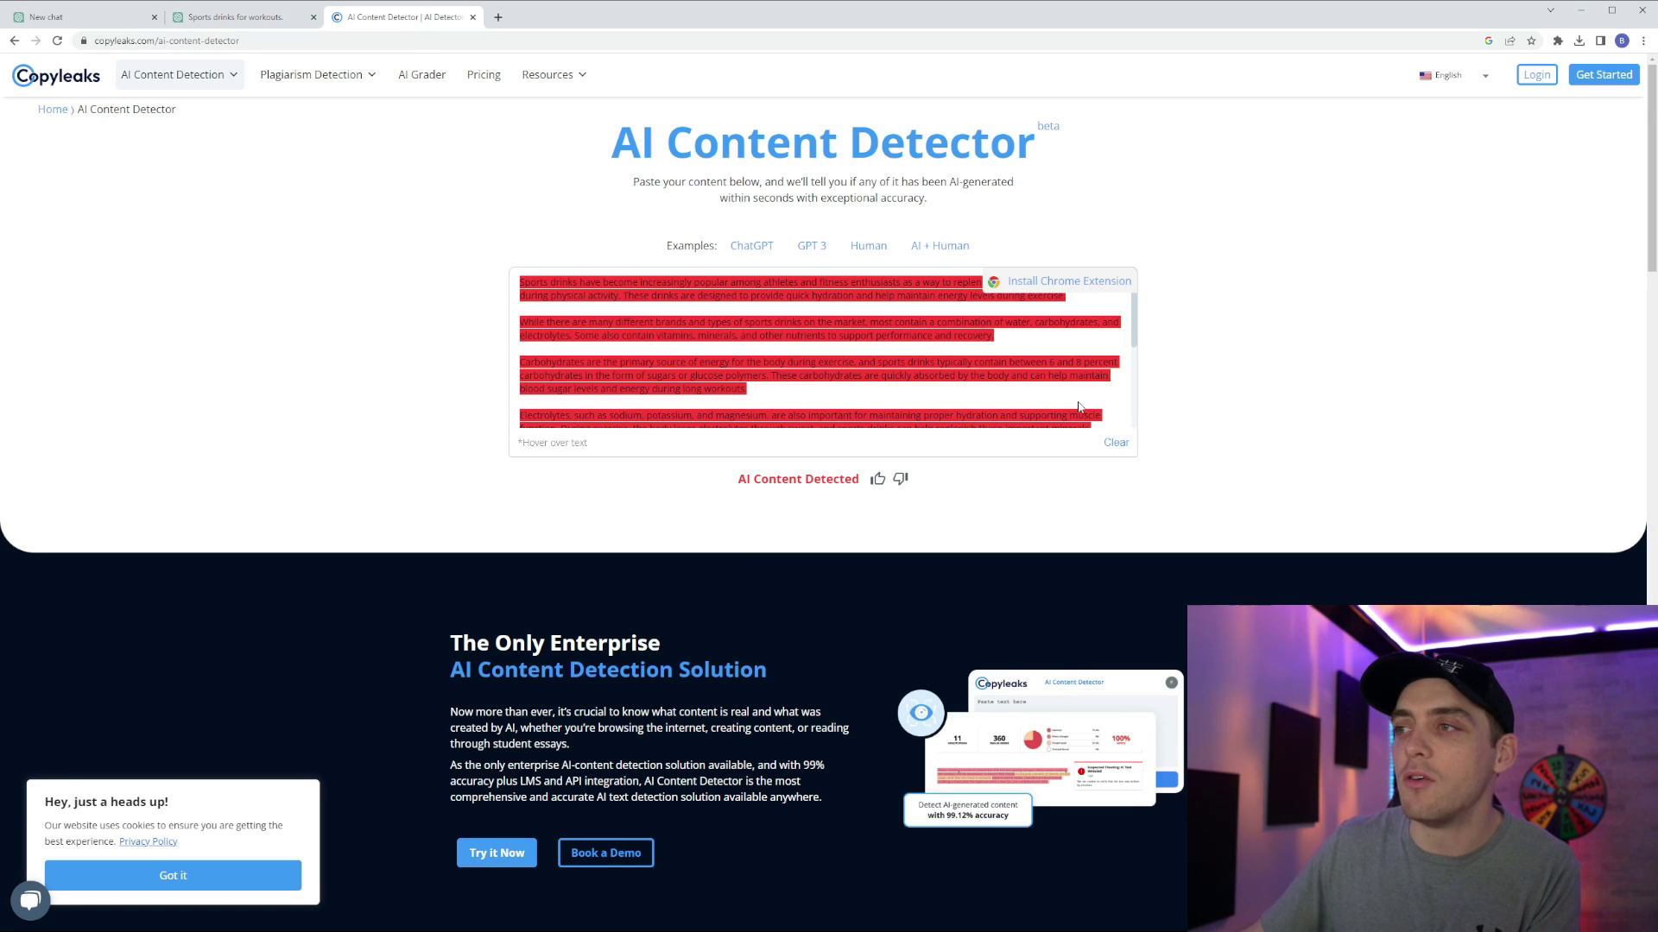
{"action": "left_click", "coordinate": [1115, 444]}
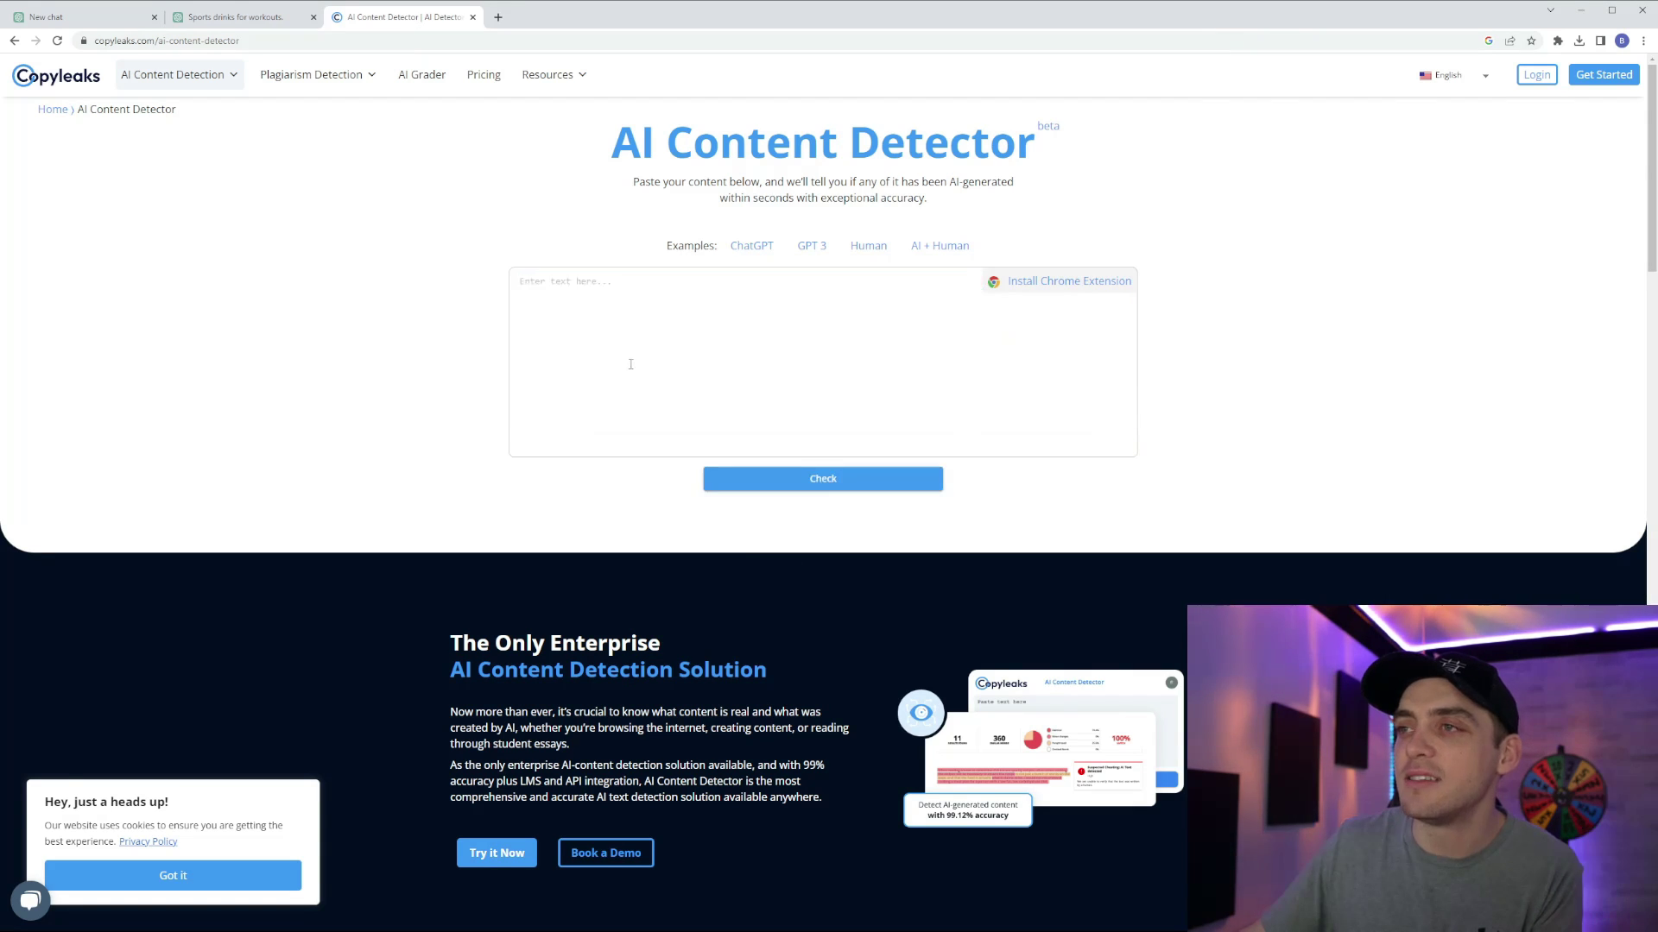
{"action": "left_click", "coordinate": [663, 325]}
{"action": "key", "text": "ctrl+v"}
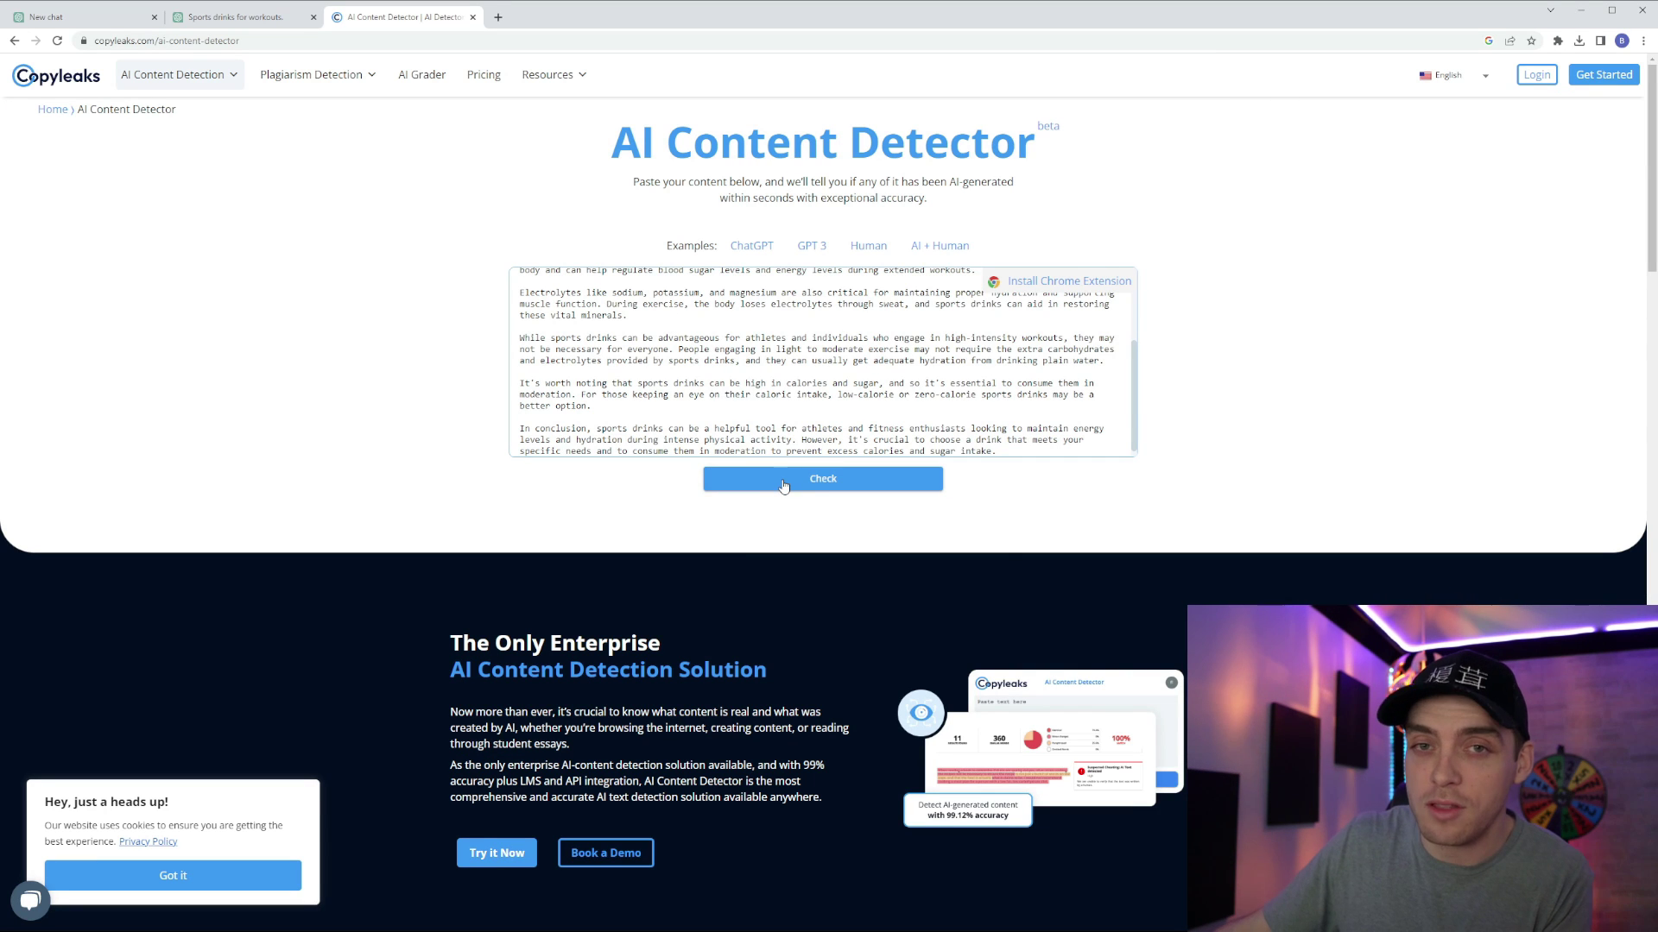
{"action": "left_click", "coordinate": [783, 488]}
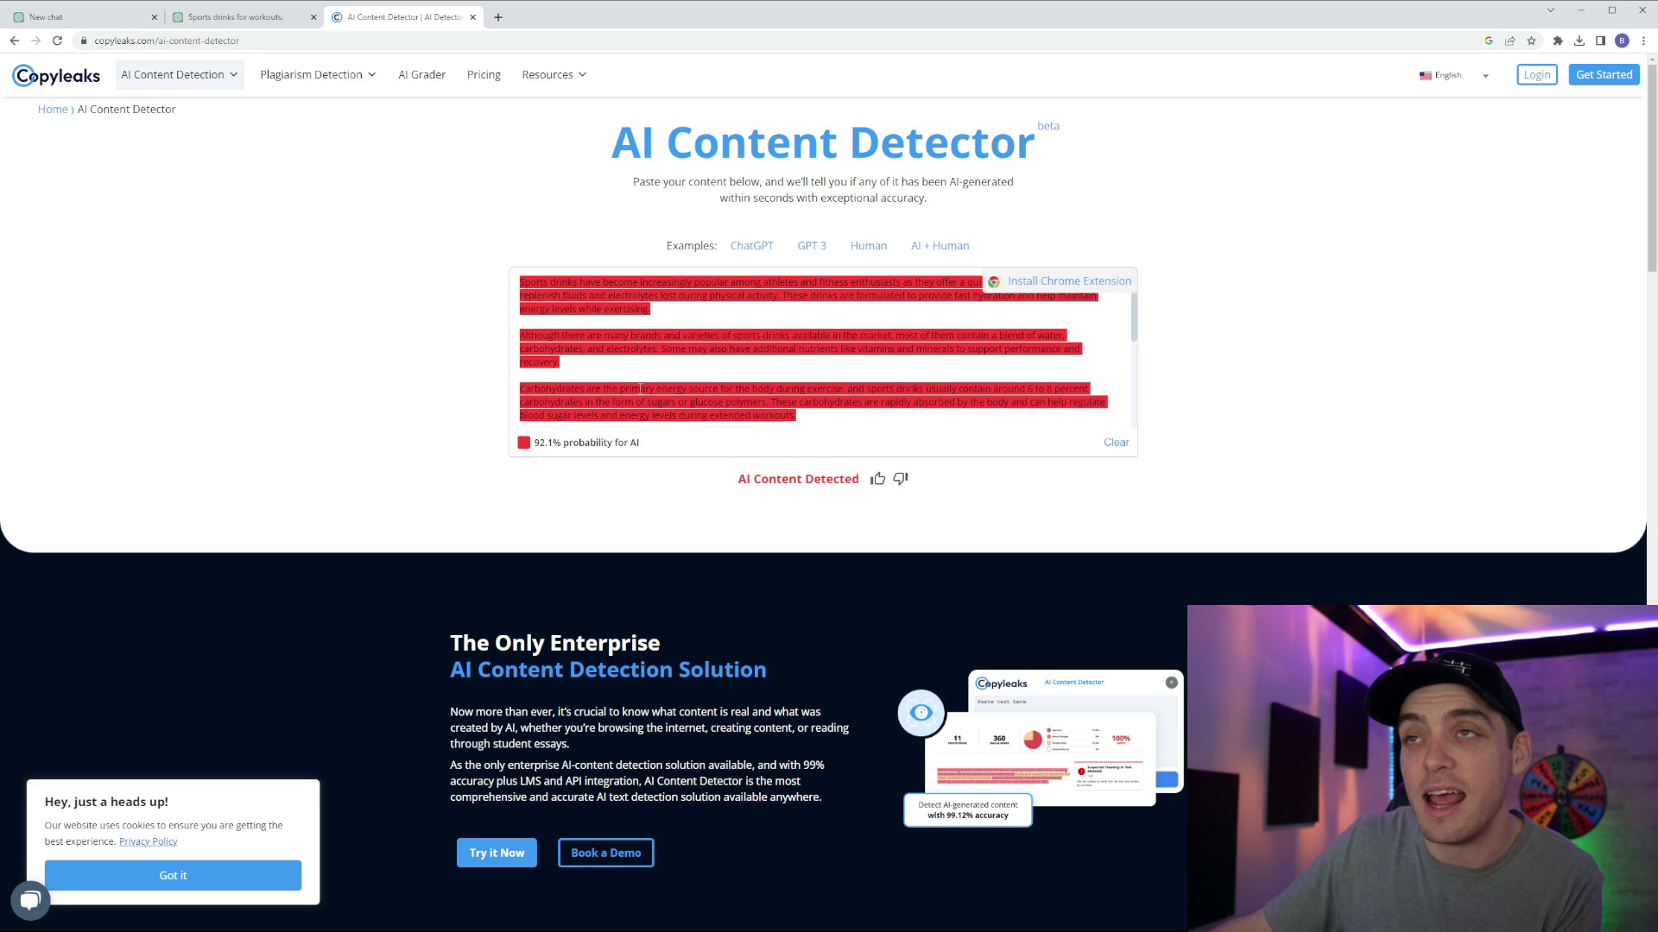
{"action": "left_click", "coordinate": [70, 28]}
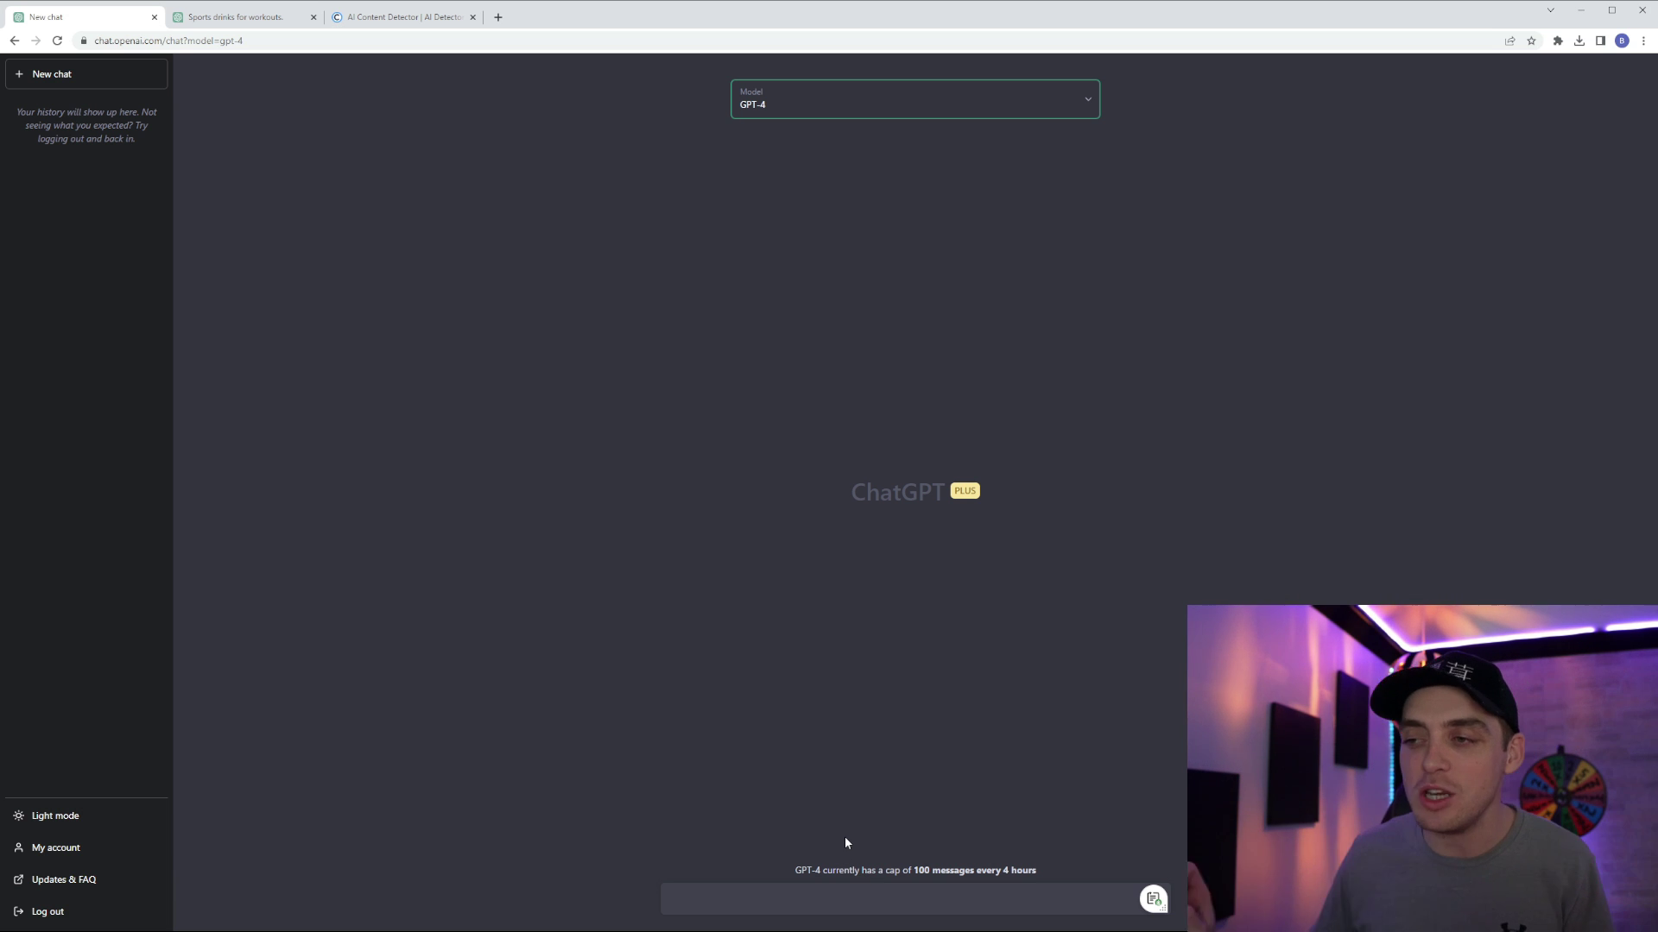
- Send GPT-4 'Make this sound human:' with the sports-drinks article pasted on the next line
{"action": "left_click", "coordinate": [772, 913]}
{"action": "type", "text": "M"}
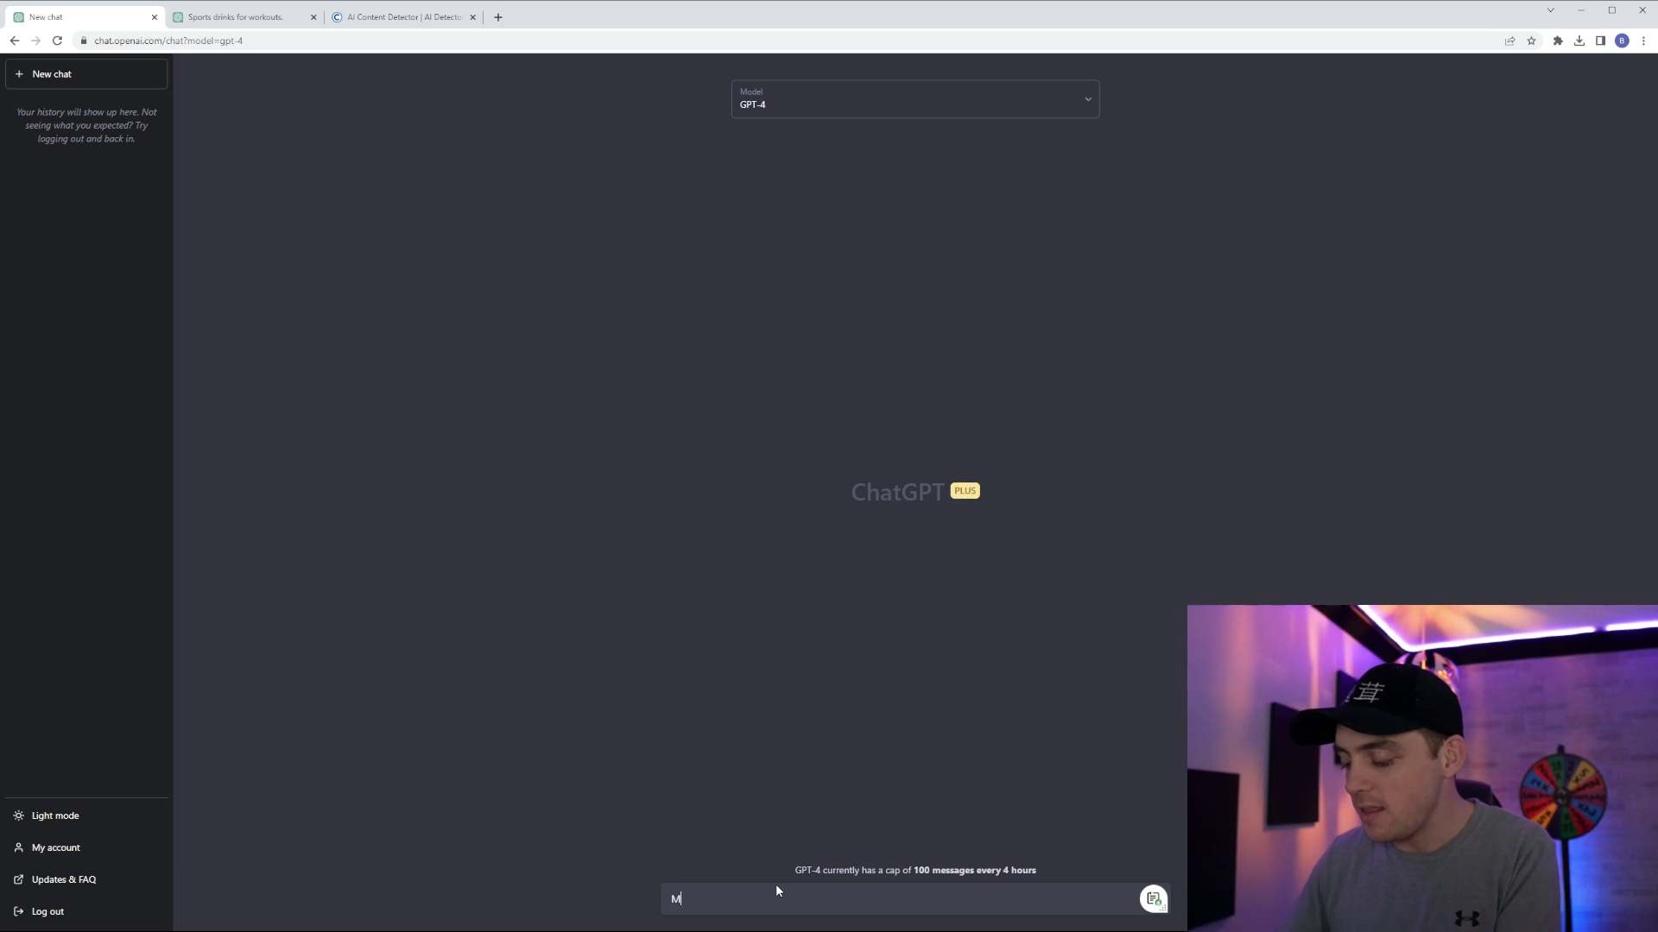
{"action": "type", "text": "ake this sound human"}
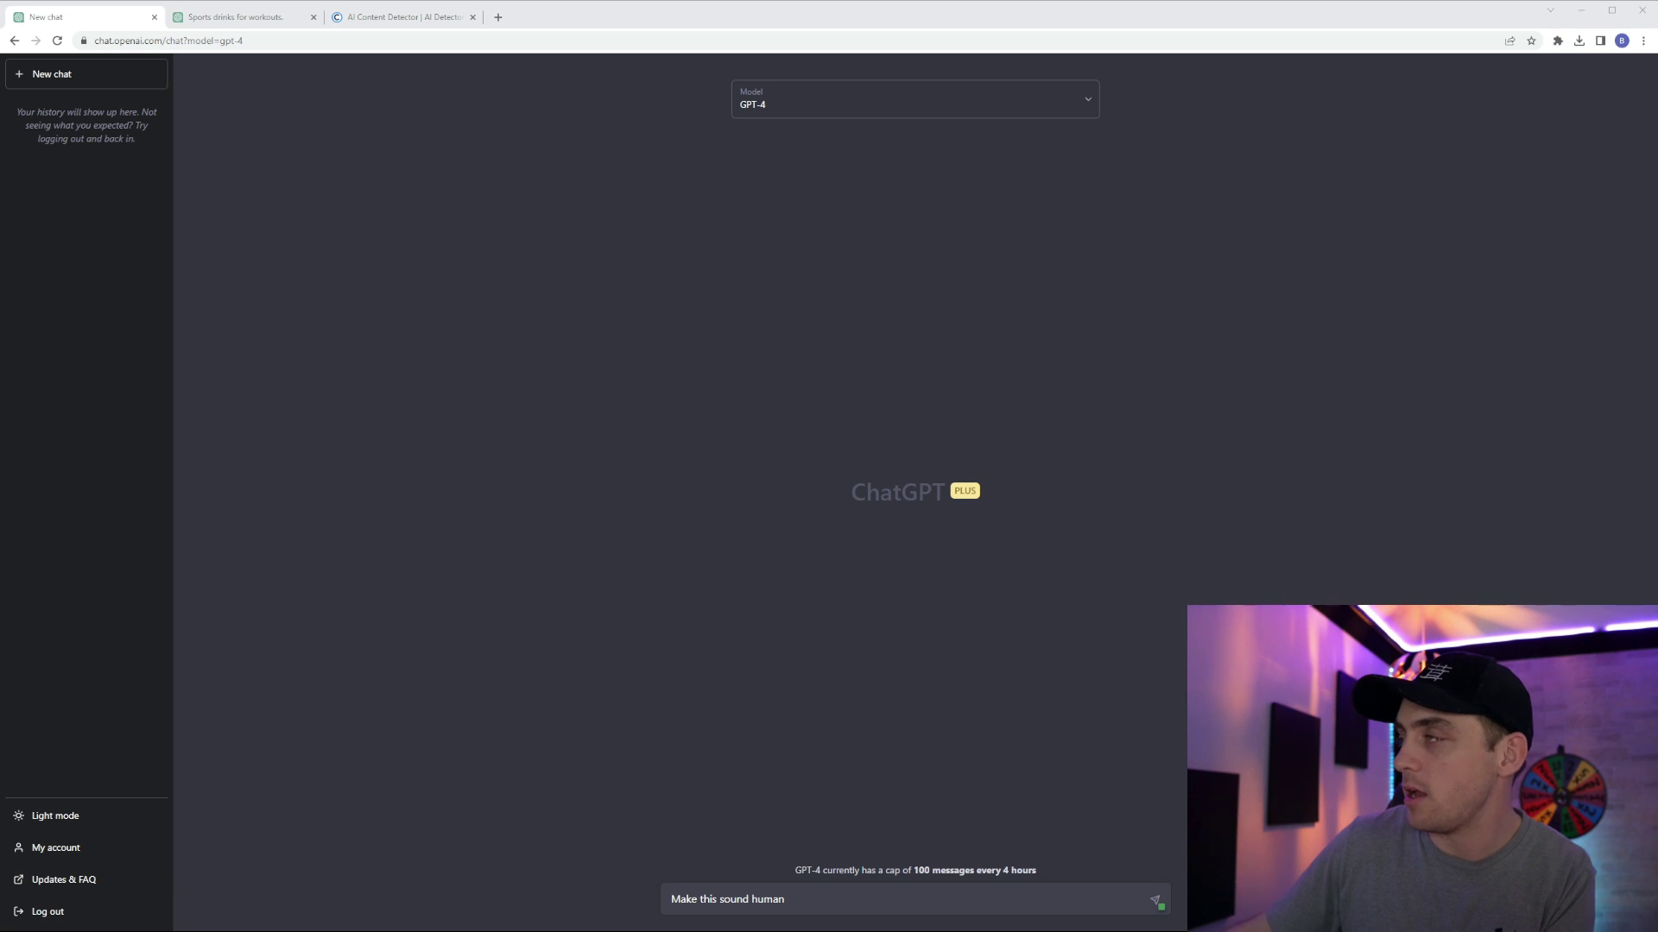
{"action": "left_click", "coordinate": [810, 903]}
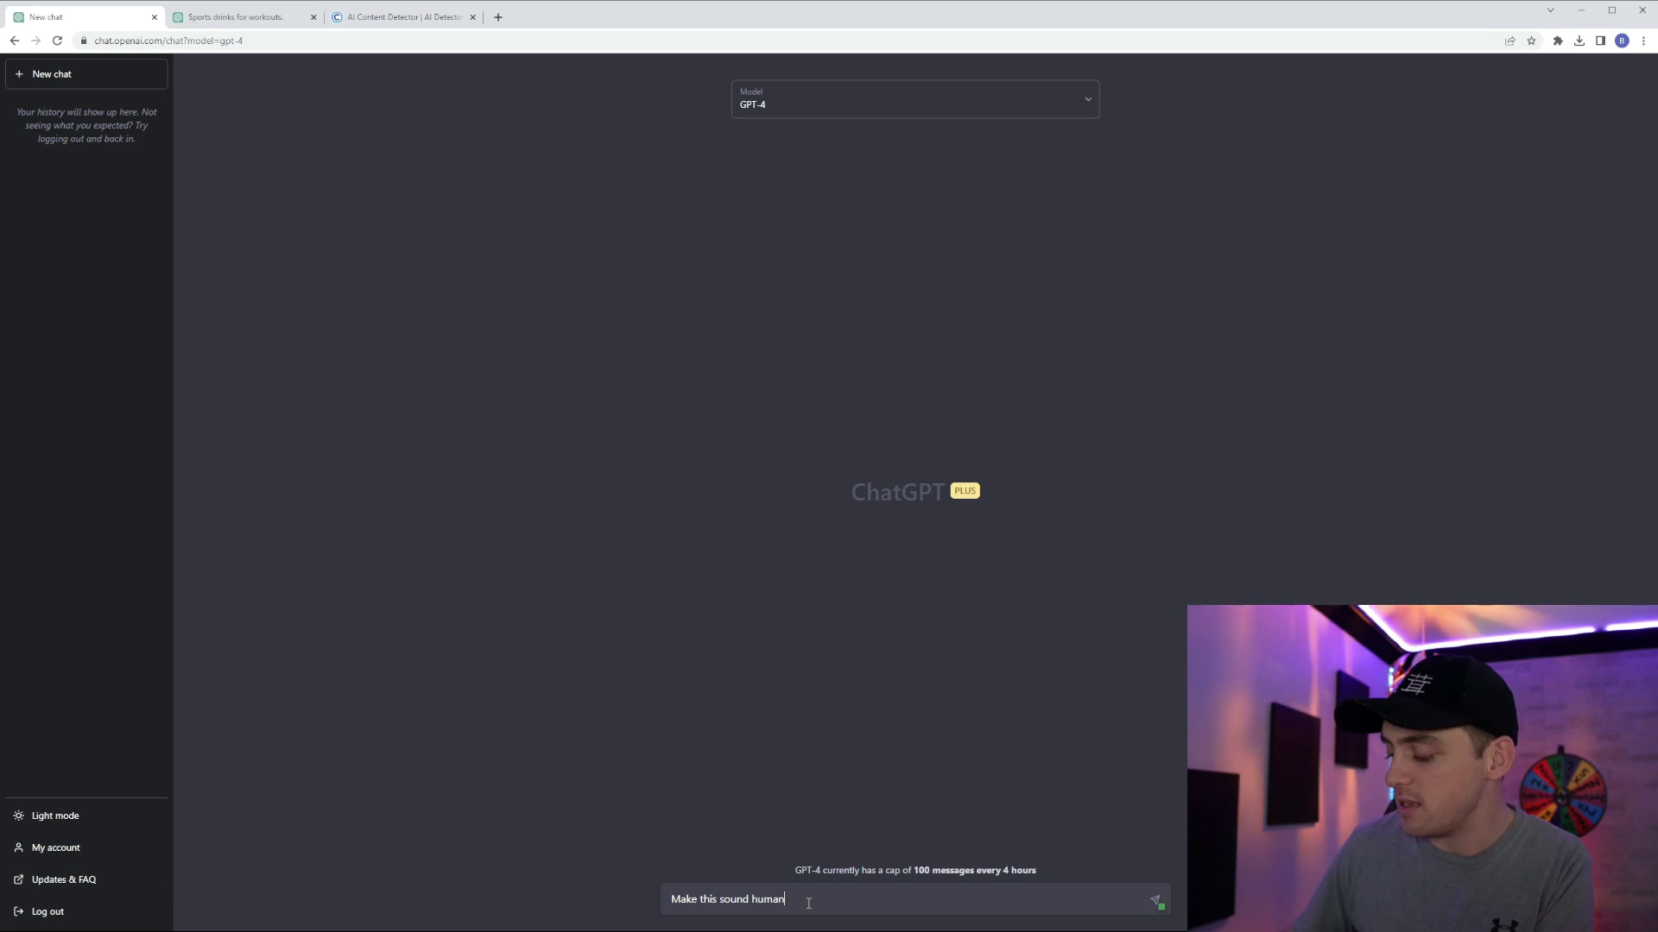
{"action": "type", "text": ":"}
{"action": "key", "text": "shift+Return"}
{"action": "key", "text": "ctrl+v"}
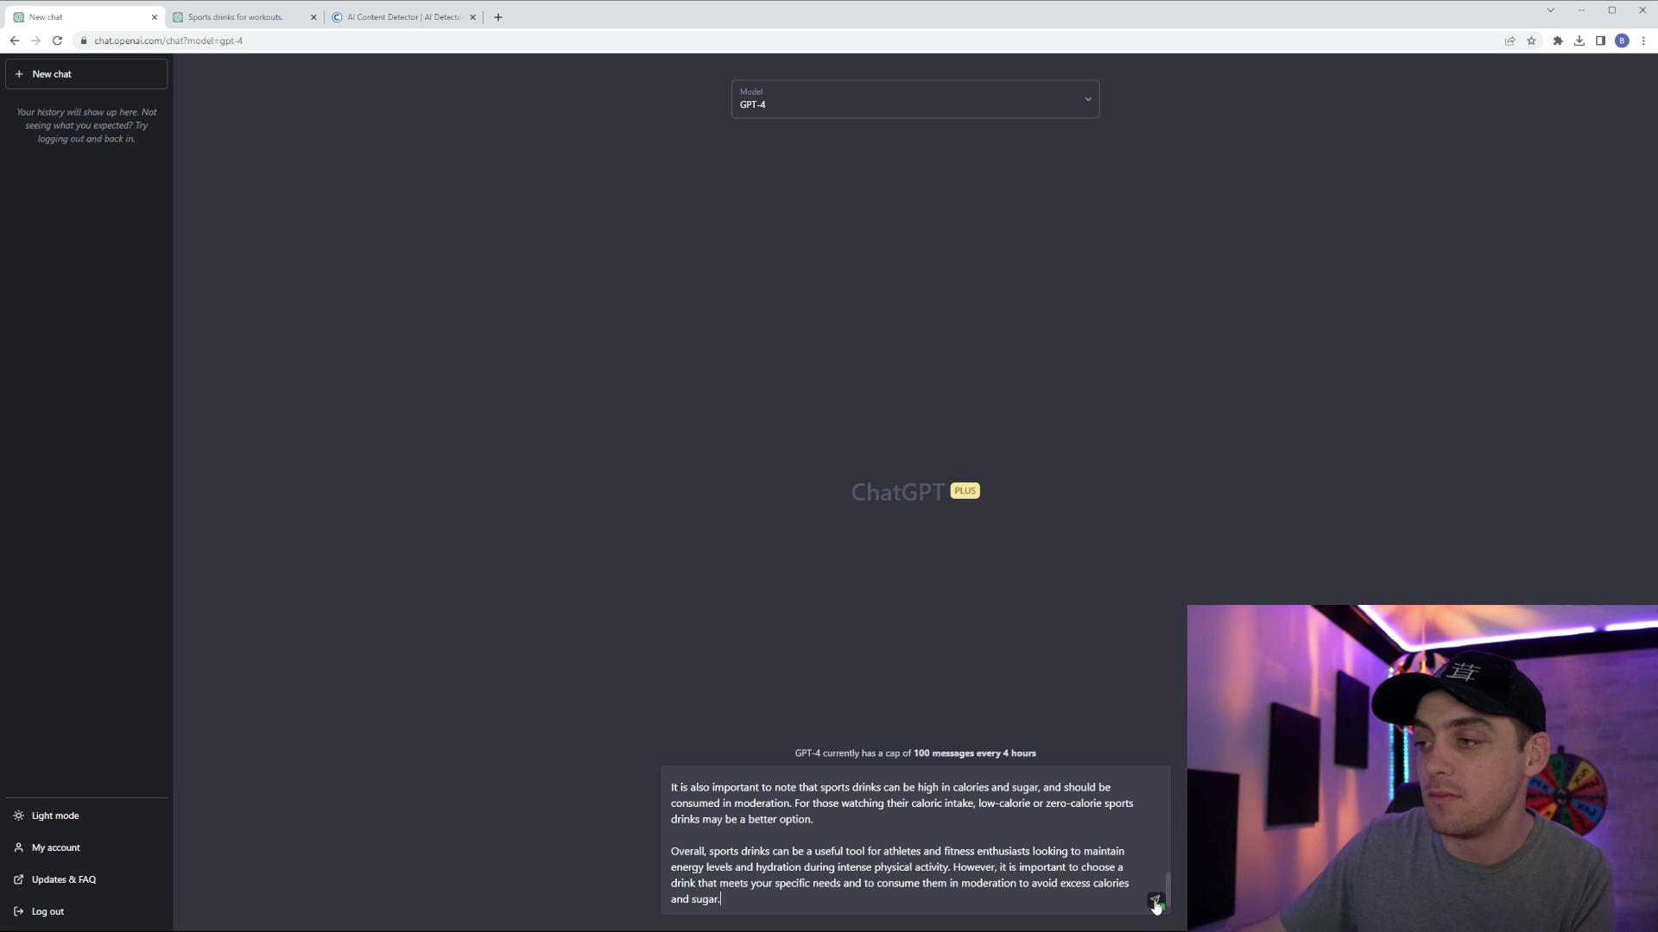
{"action": "left_click", "coordinate": [1155, 901]}
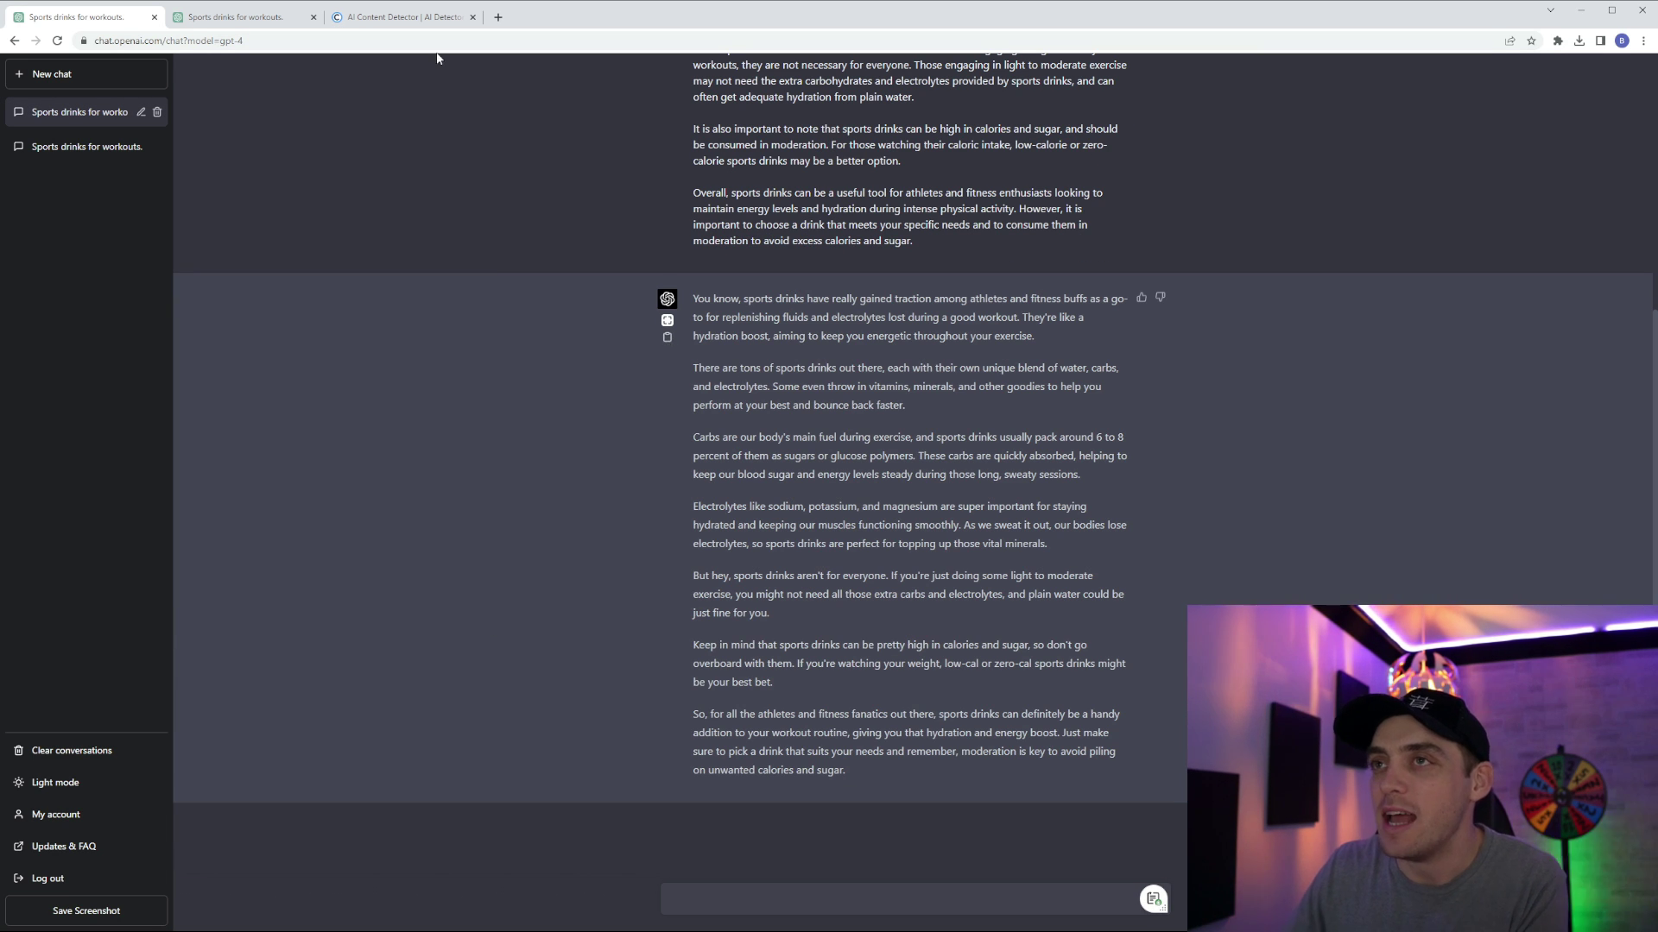
- Paste GPT-4's casual rewrite into Copyleaks and check it, getting 'This is human text.'
{"action": "left_click", "coordinate": [402, 17]}
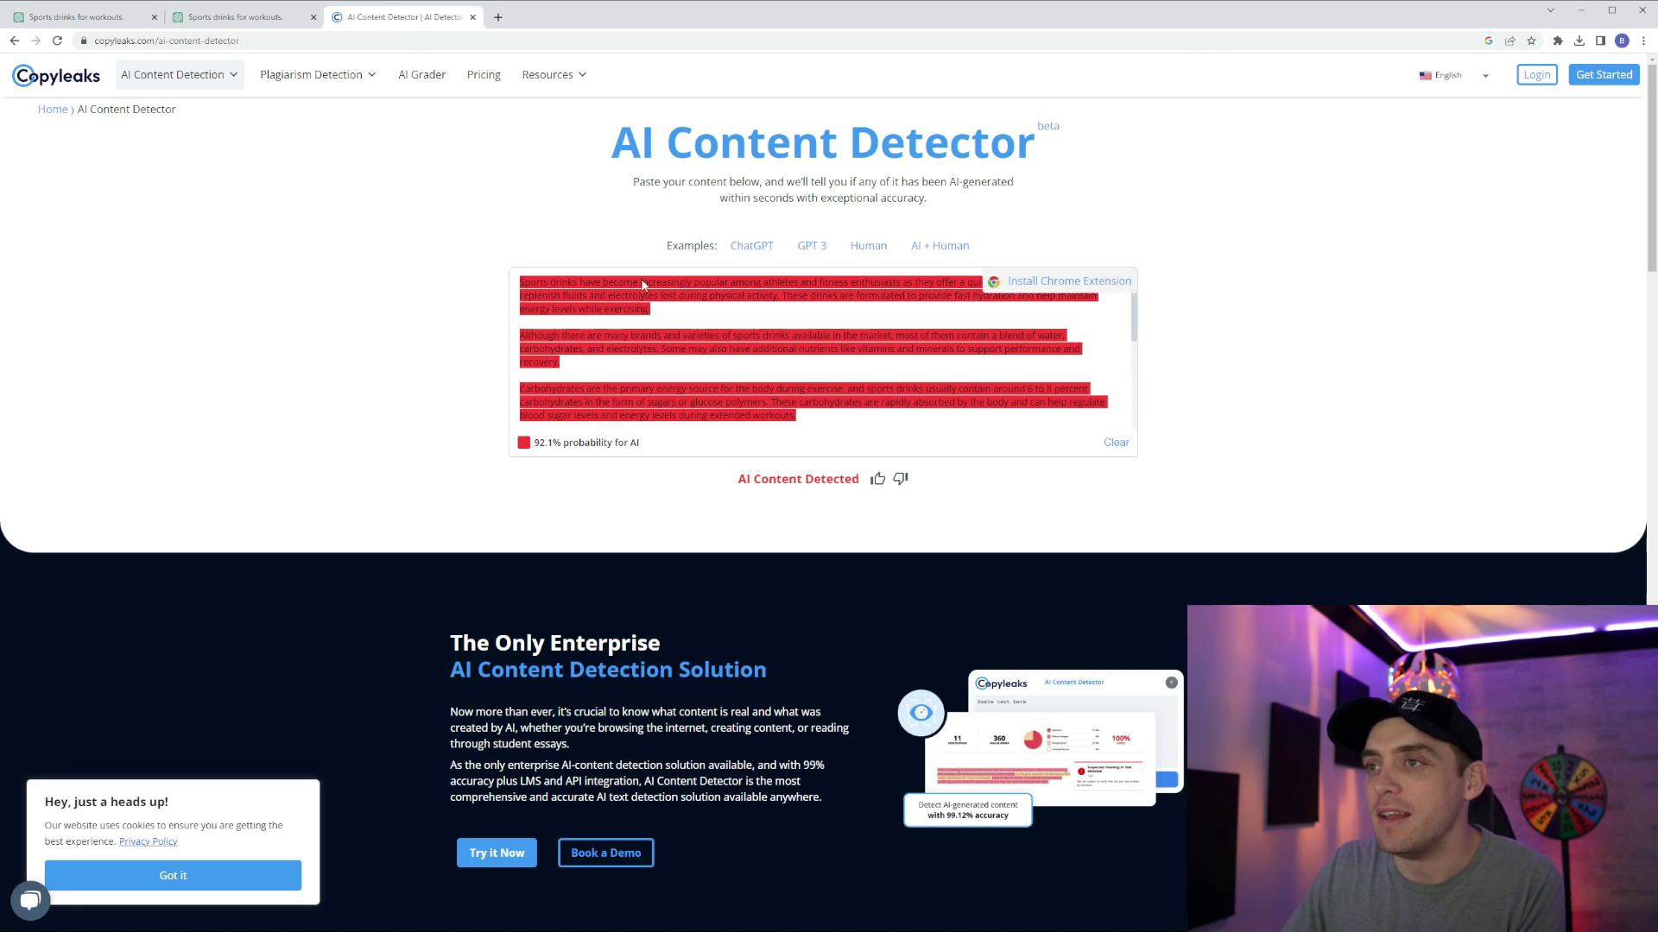
{"action": "left_click", "coordinate": [1117, 444]}
{"action": "left_click", "coordinate": [811, 340]}
{"action": "key", "text": "ctrl+v"}
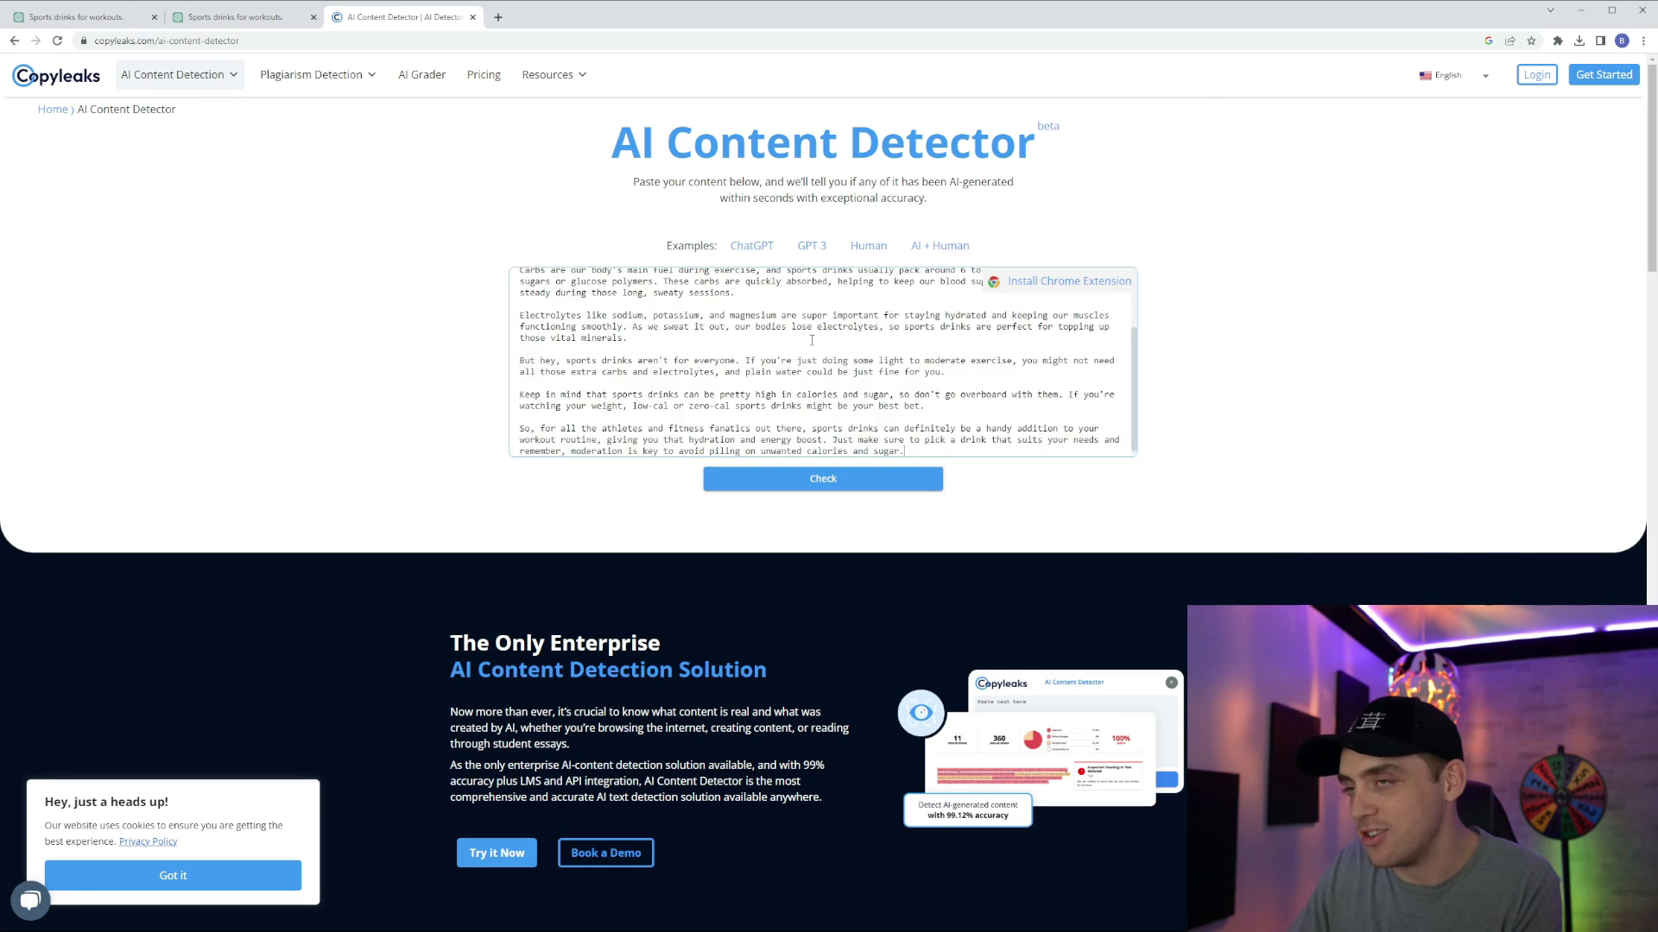
{"action": "left_click", "coordinate": [823, 480]}
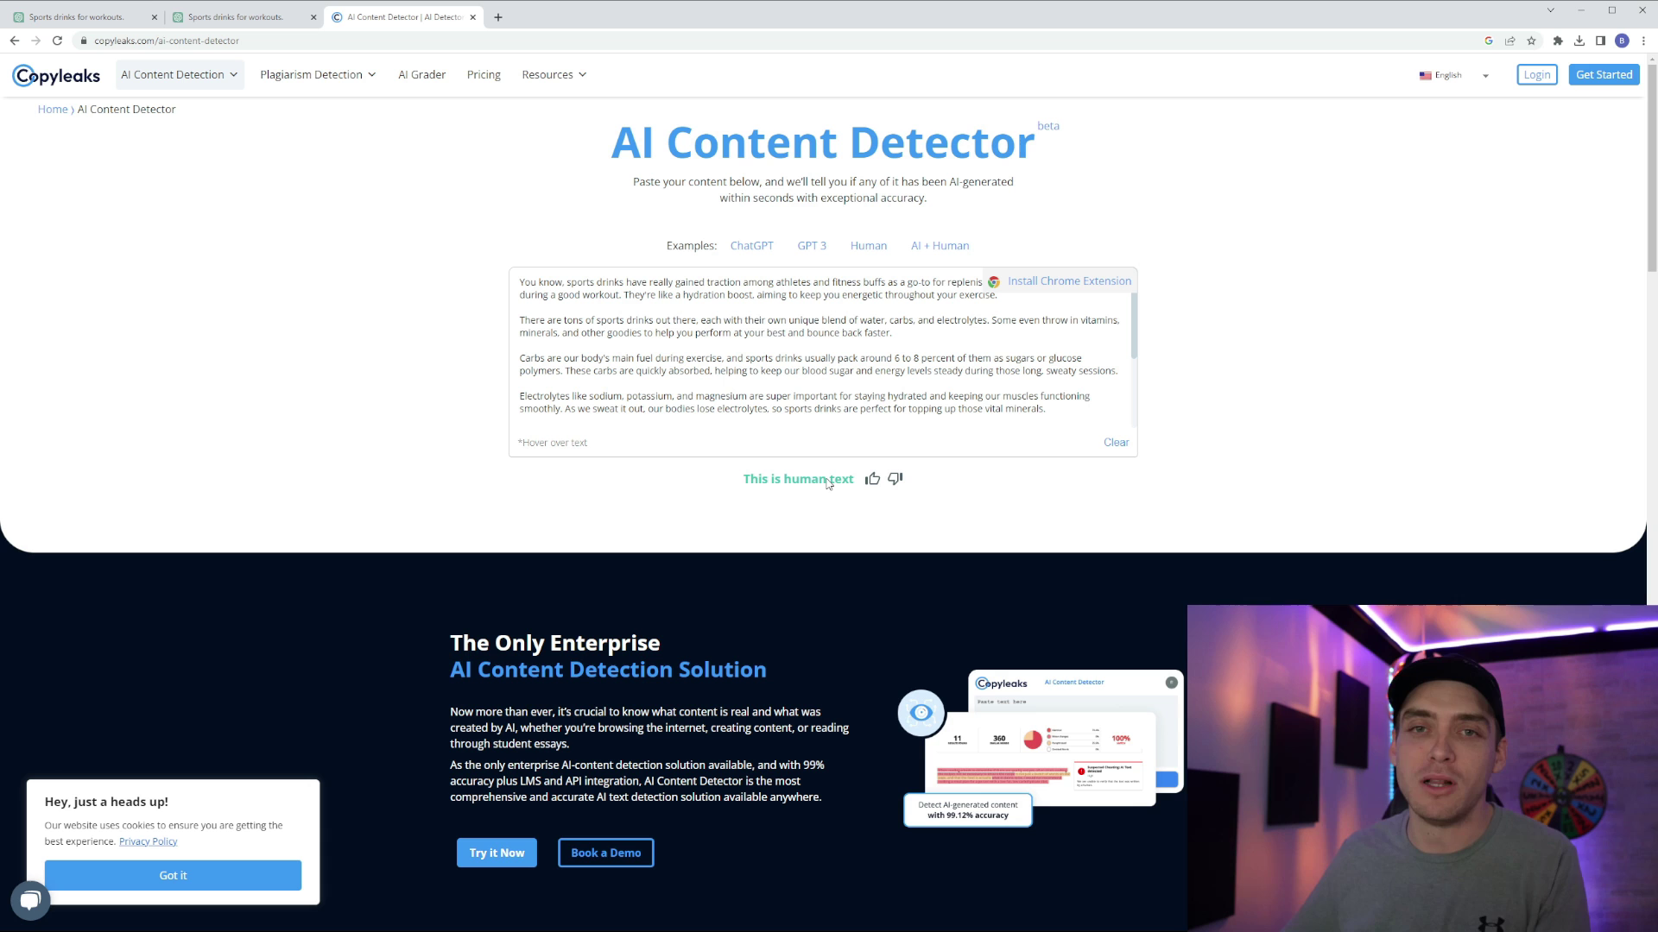
- Go back to the 'Sports drinks for workouts' GPT-4 chat
{"action": "left_click", "coordinate": [64, 19]}
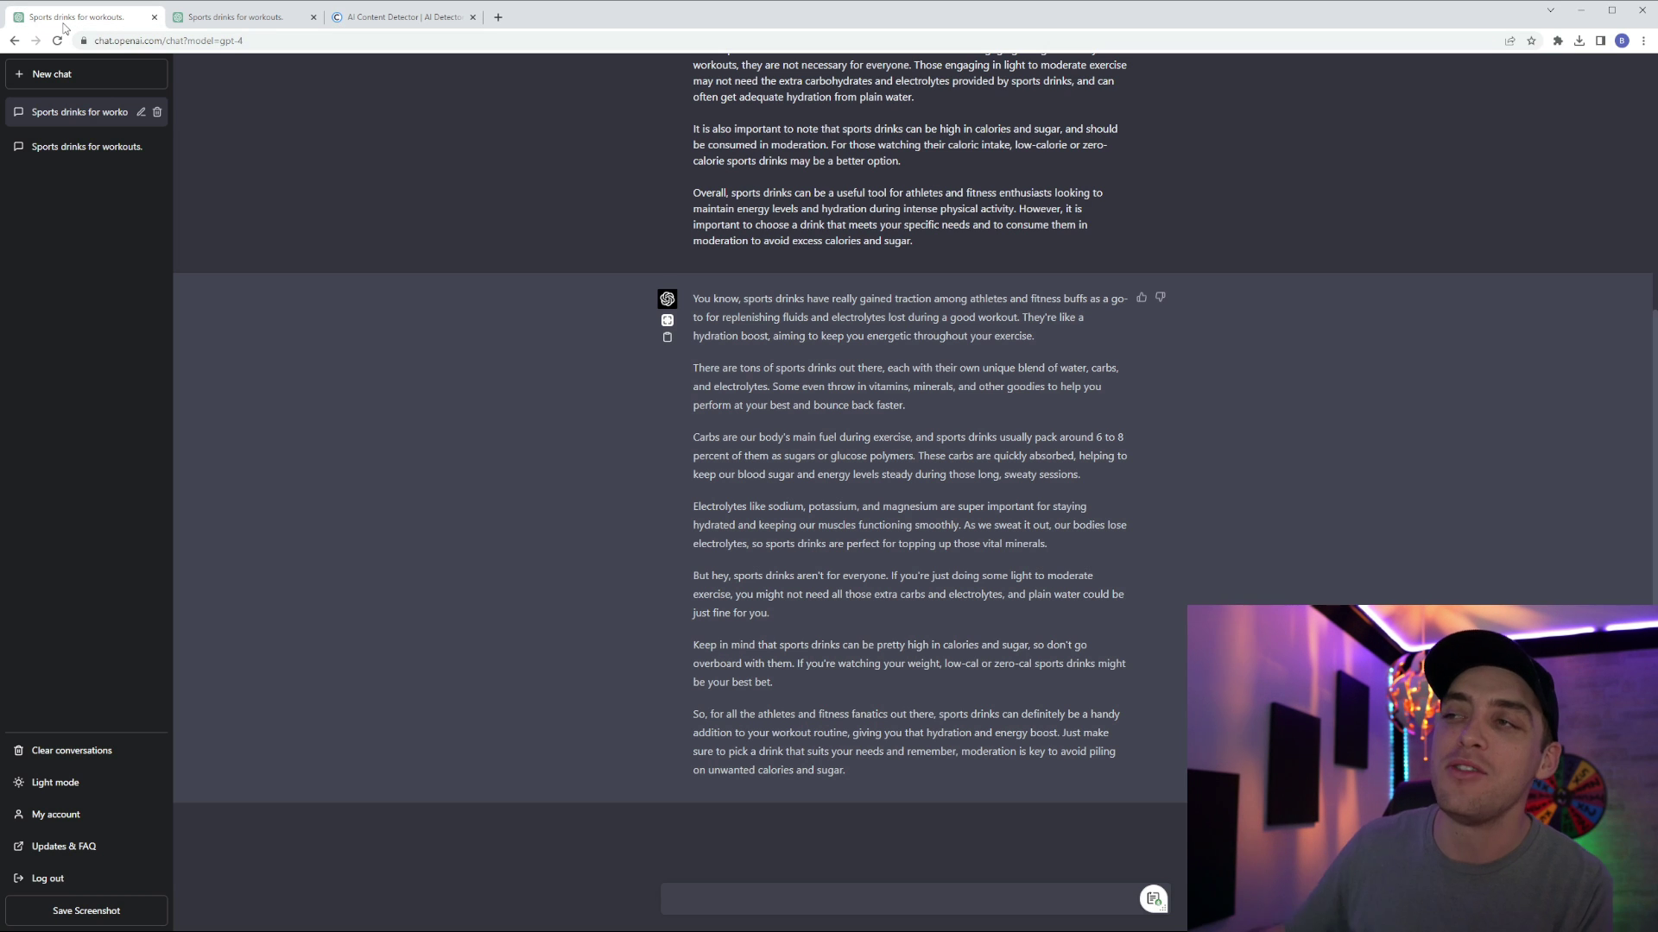